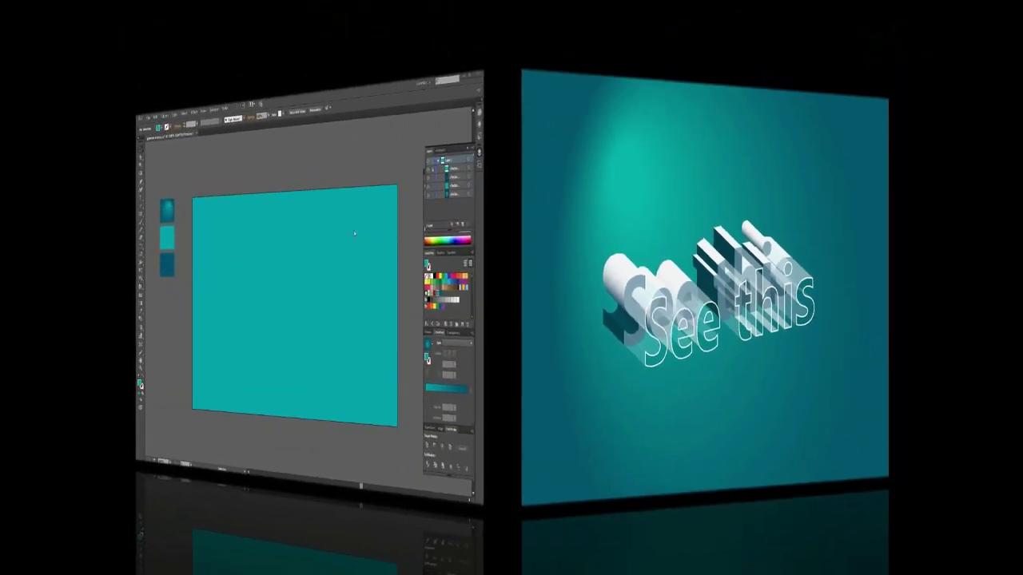
Step: Add the text 'See this' to the artboard and scale it up to headline size
key(t)
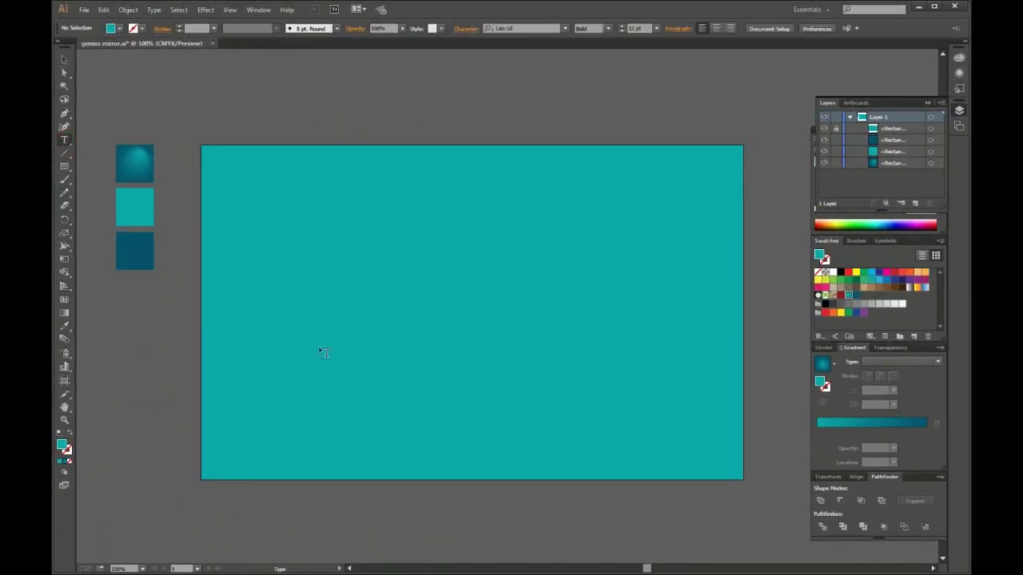
click(330, 319)
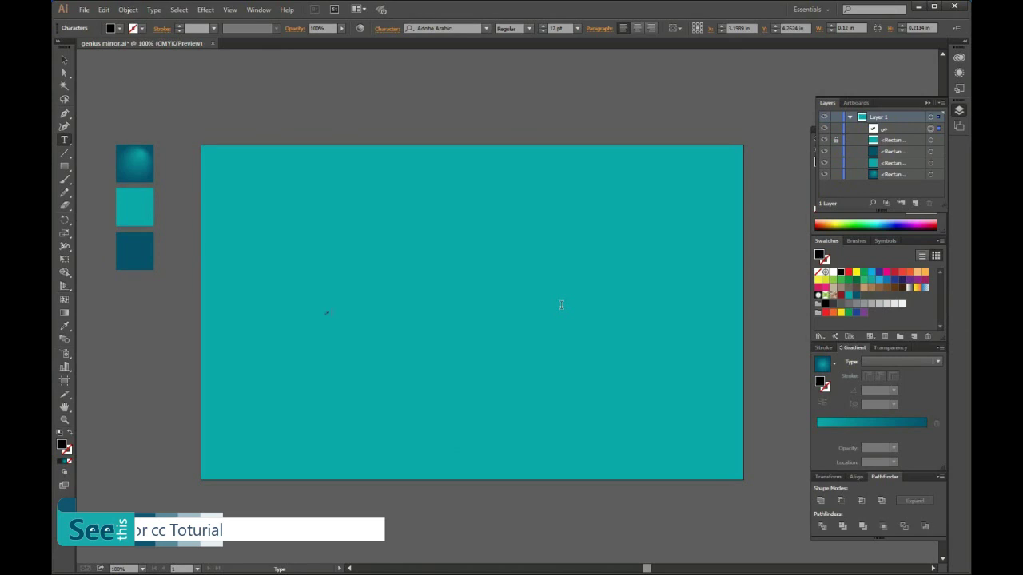
text(س)
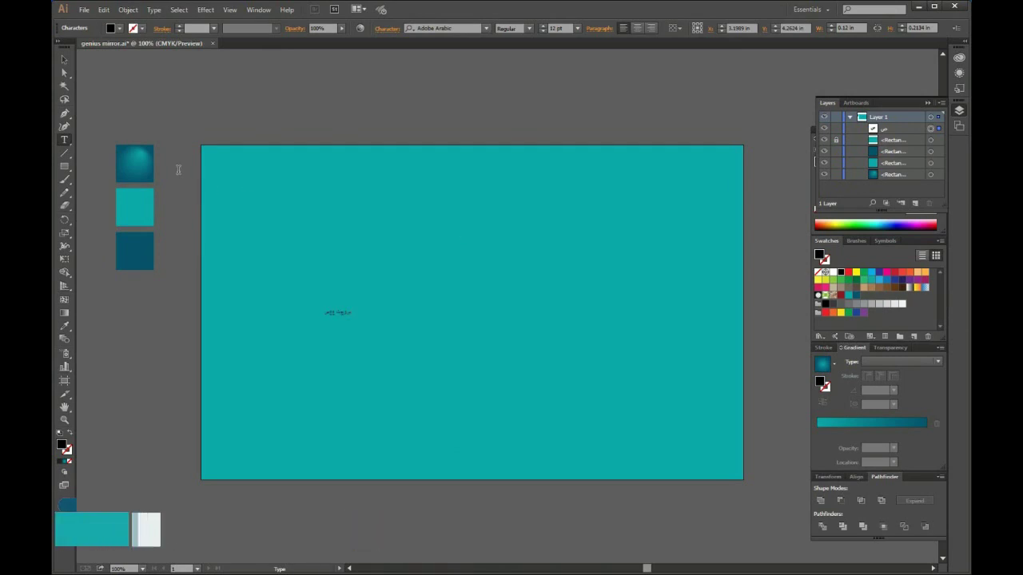
key(BackSpace)
key(BackSpace)
key(BackSpace)
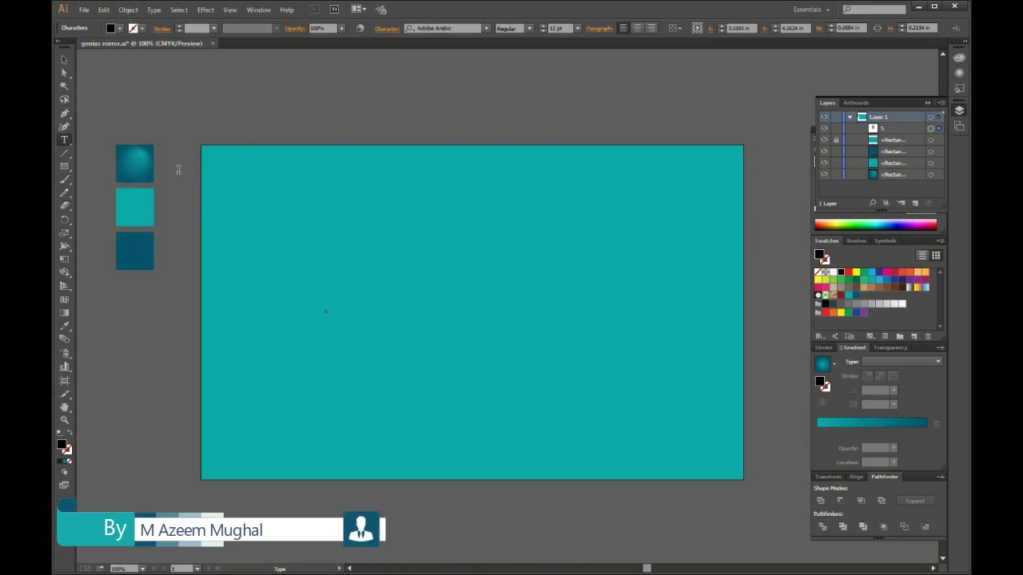
text(See this)
key(Escape)
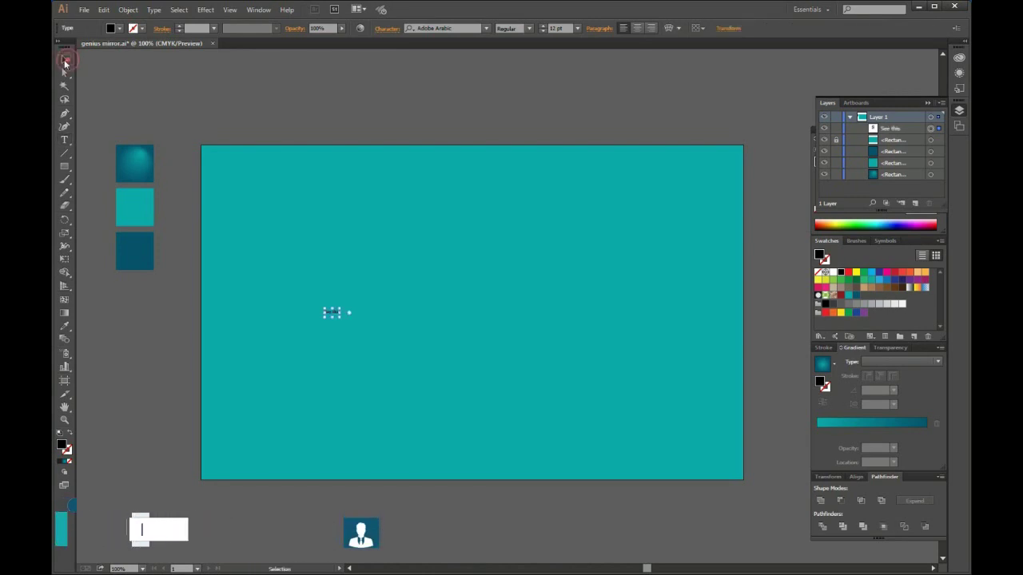
drag(349, 312, 624, 320)
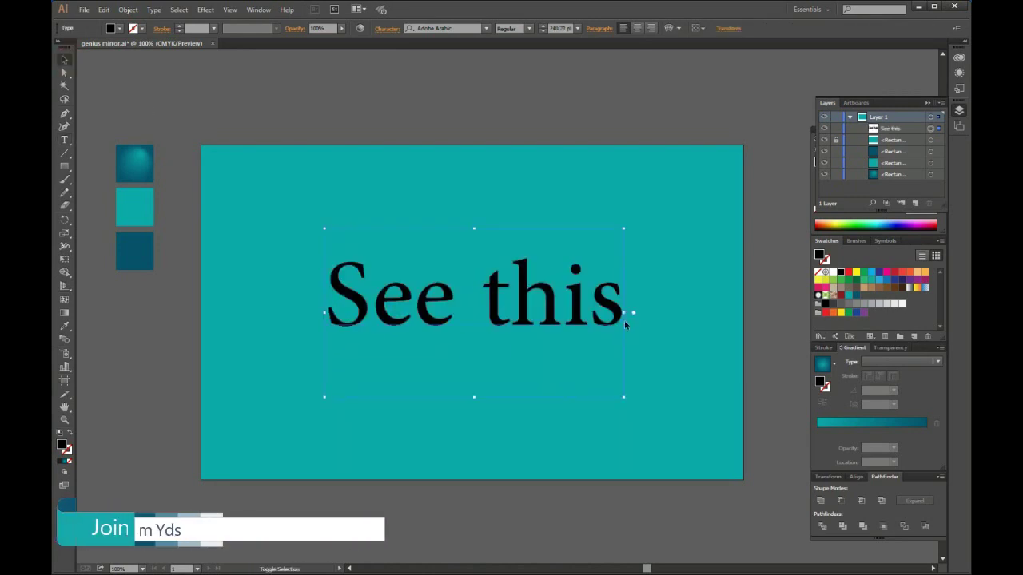
Step: Set the text to Lao UI Bold and fill it with the bottom swatch's dark teal
click(429, 31)
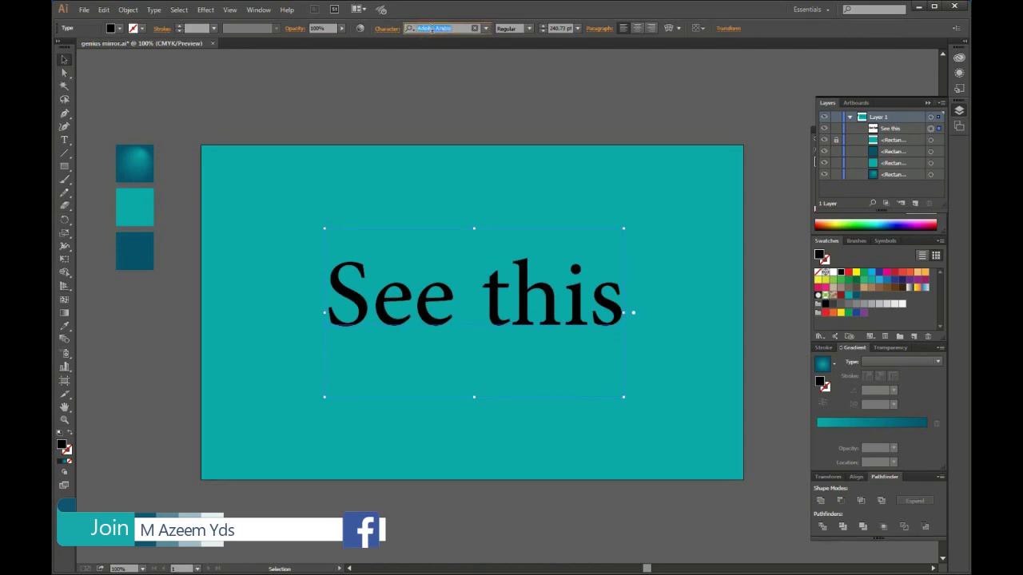
text(lao)
key(Return)
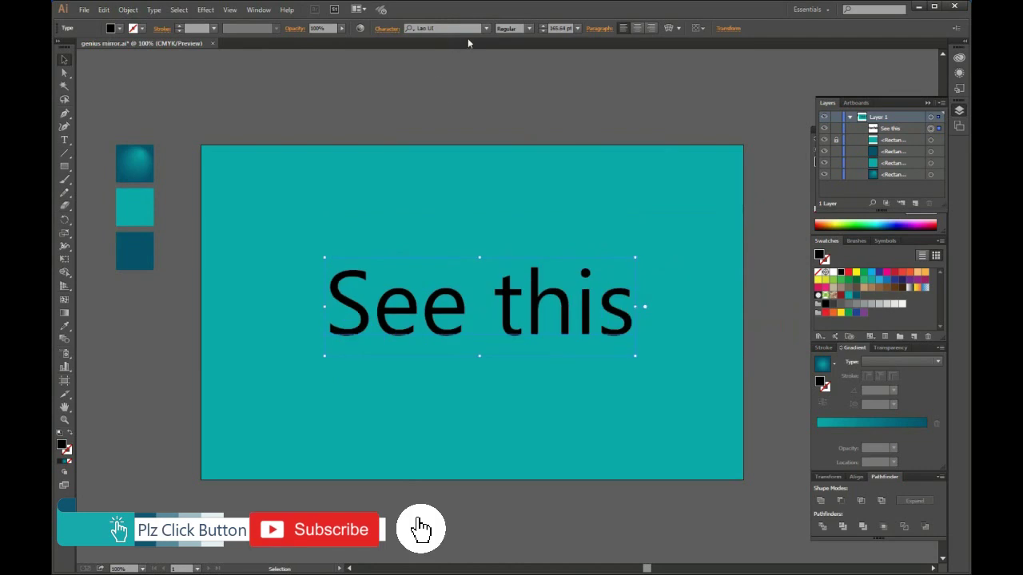
click(512, 52)
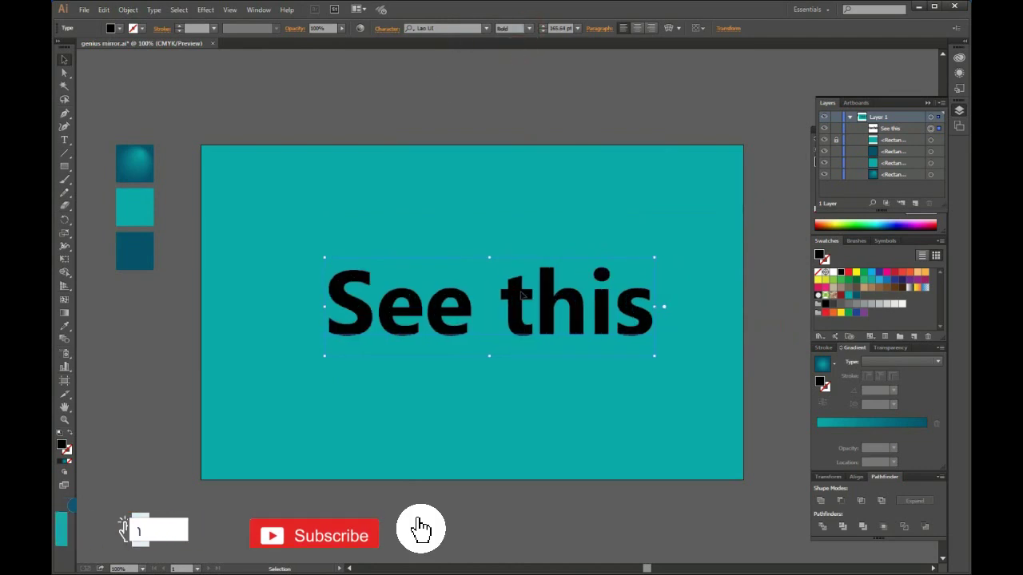
key(i)
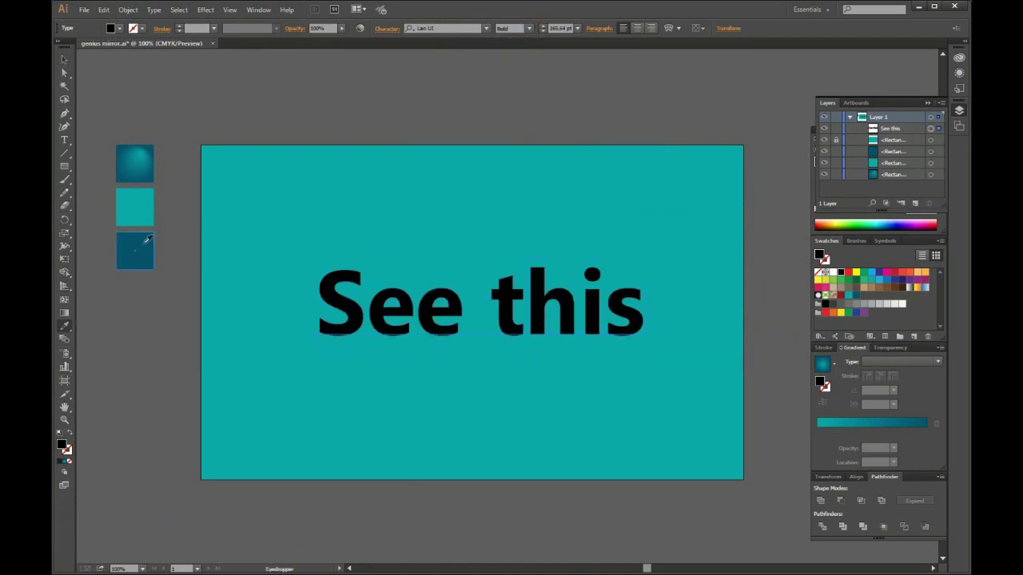
click(147, 239)
click(64, 64)
click(148, 82)
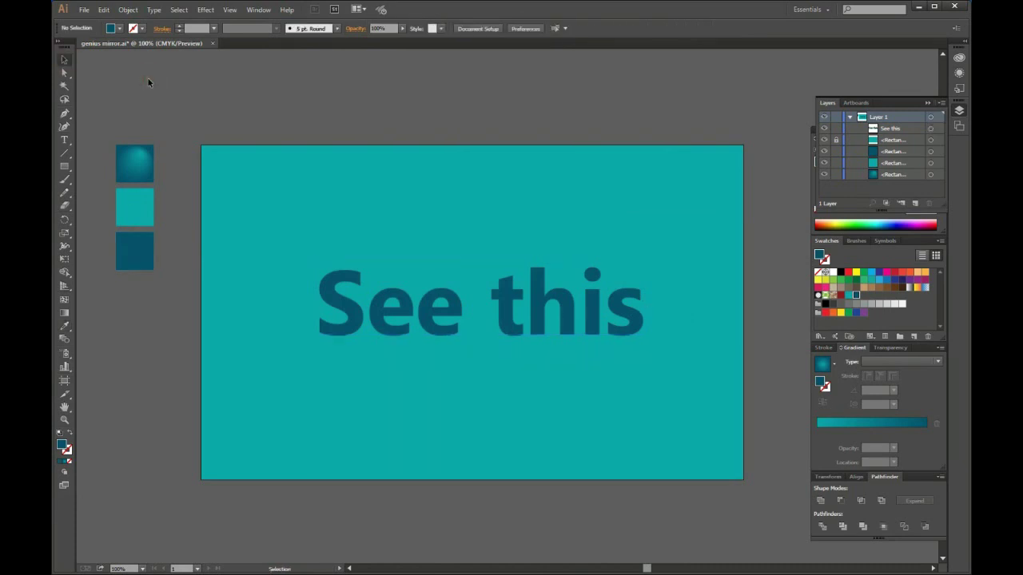
click(537, 325)
Step: Extrude 'See this' in 3D at 143 pt depth and duplicate it above the artboard
click(205, 10)
mouse_move(239, 72)
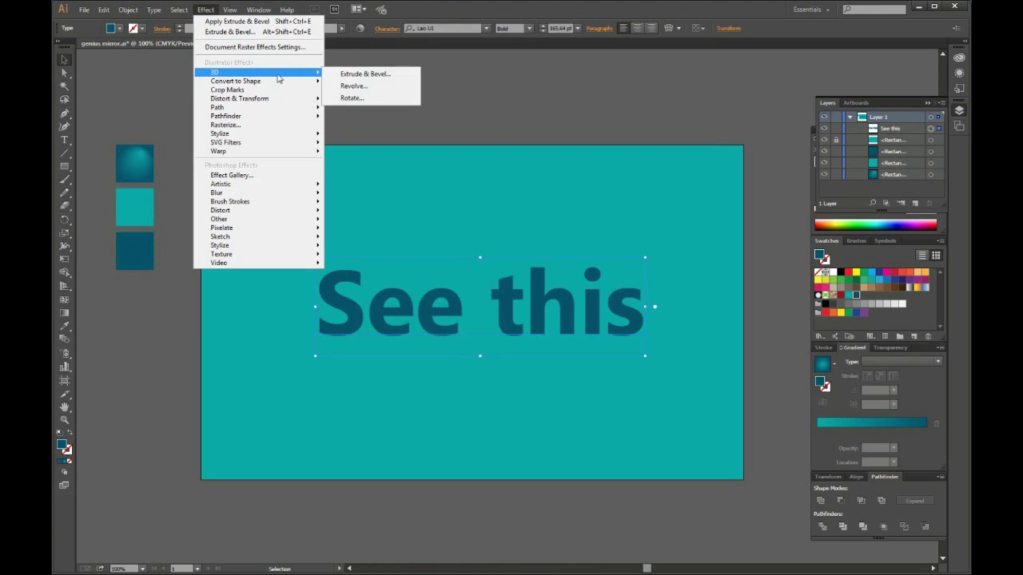
click(359, 74)
click(601, 297)
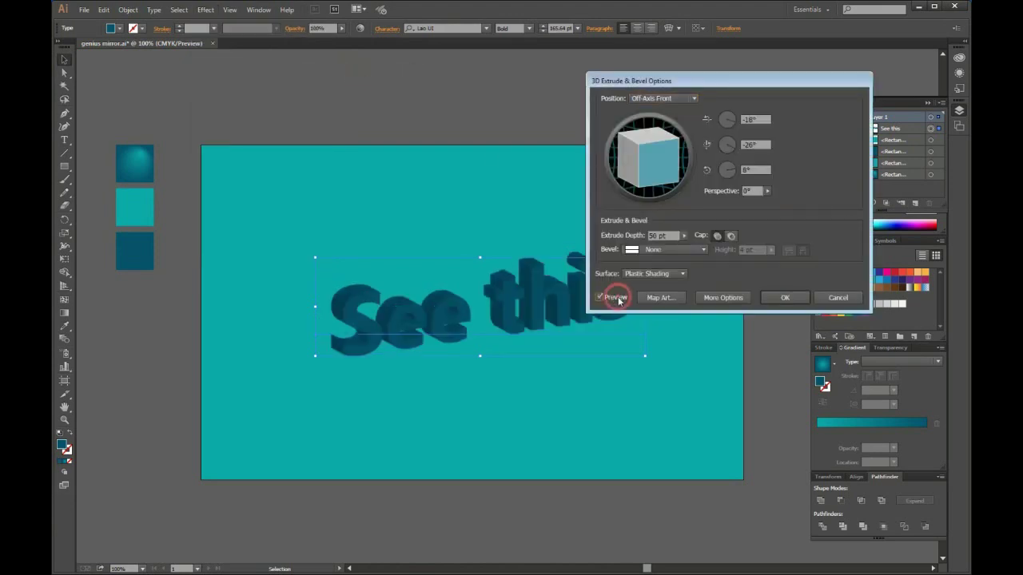
text(102)
key(Tab)
scroll(673, 236, up, 10)
scroll(674, 236, up, 11)
scroll(673, 235, up, 20)
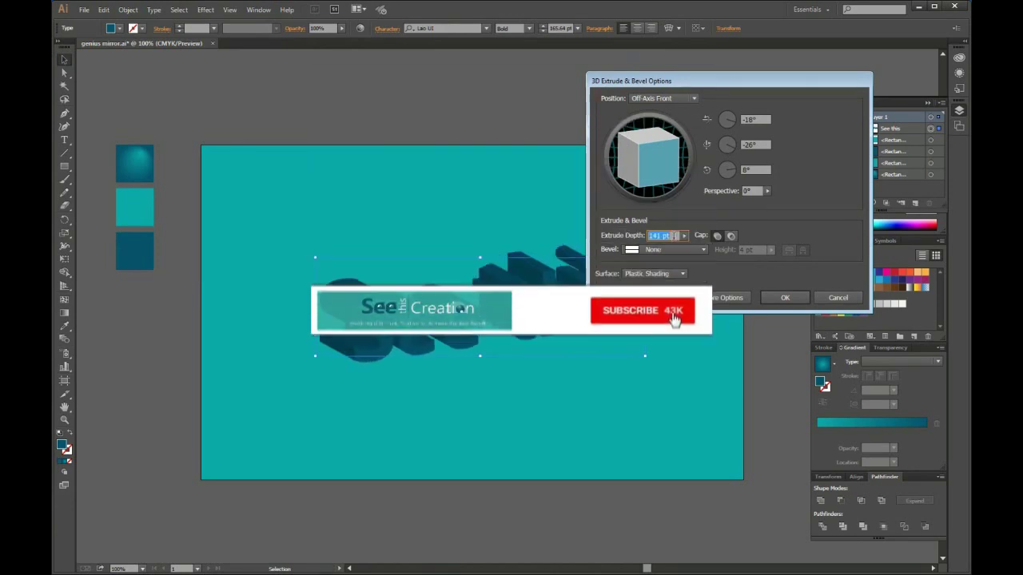
click(783, 298)
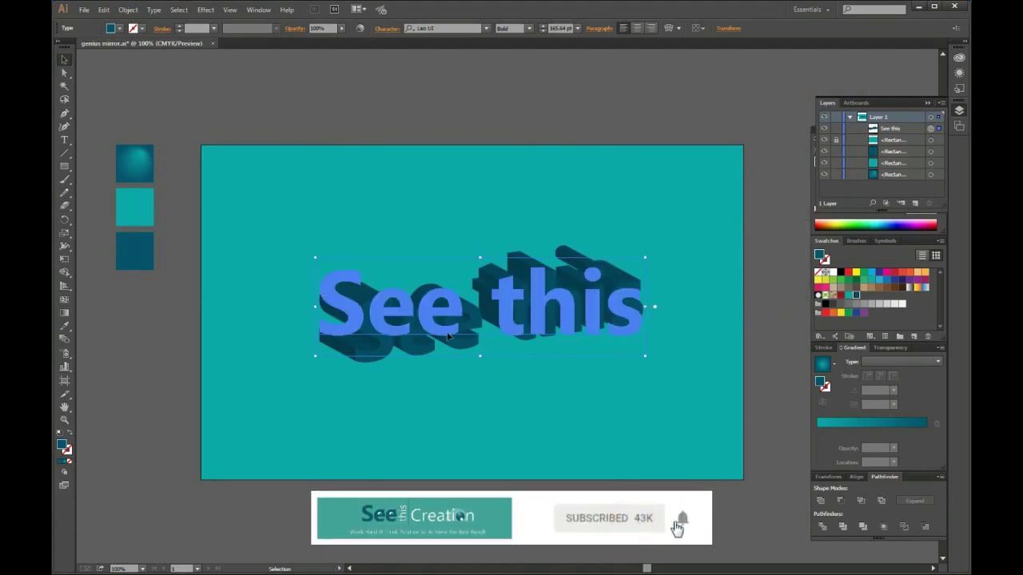
drag(441, 336, 639, 103)
Step: Expand the artboard's 3D text appearance, ungroup it twice, and zoom to 150%
click(521, 294)
click(127, 9)
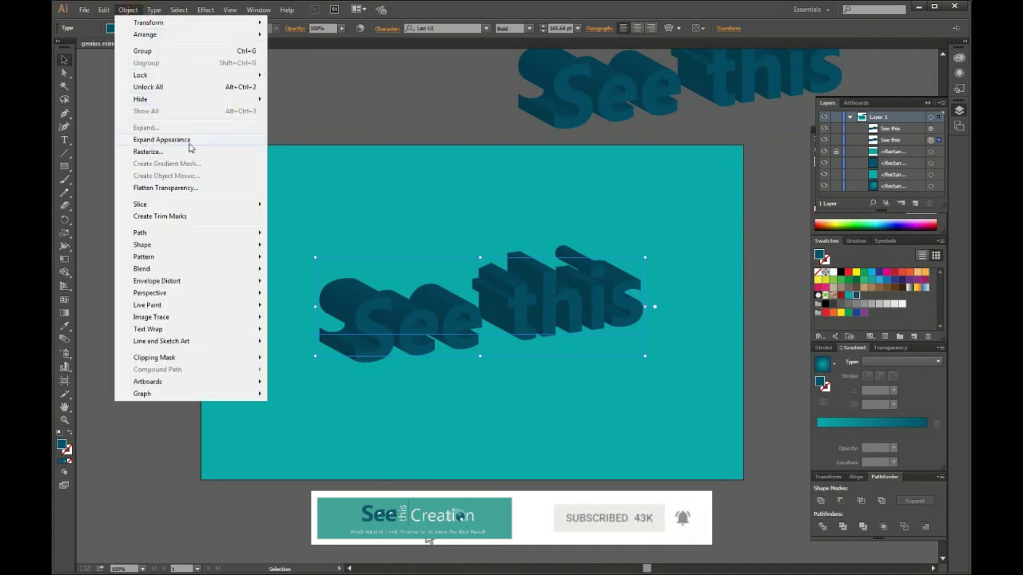
click(200, 140)
right_click(362, 324)
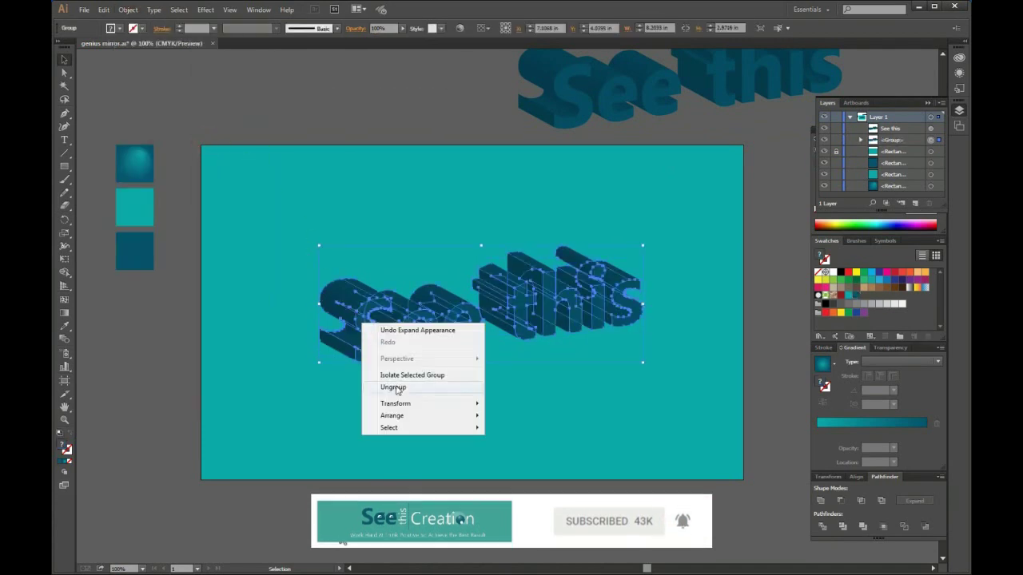
click(393, 387)
right_click(385, 339)
click(409, 404)
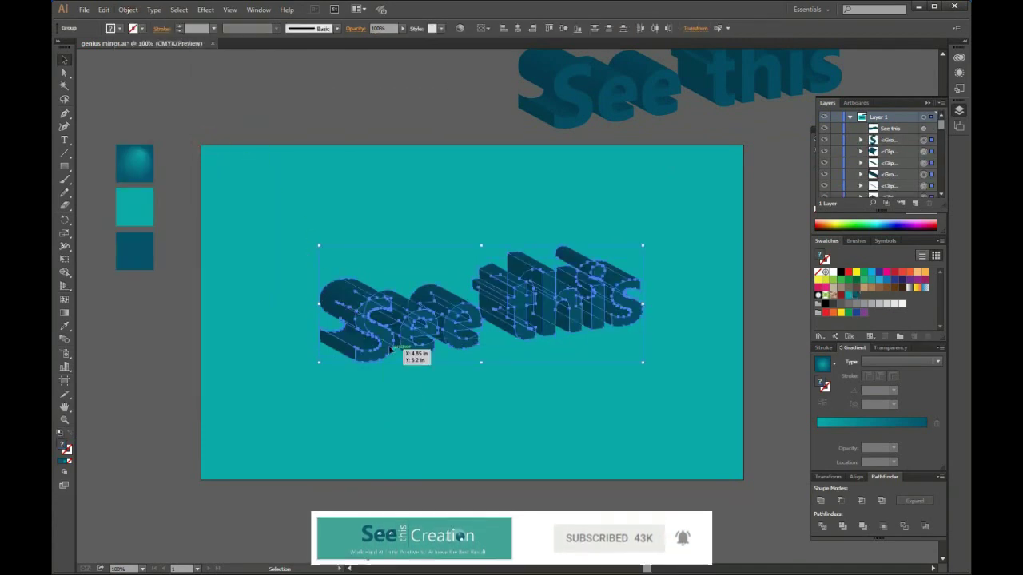
right_click(382, 384)
click(293, 267)
key(ctrl+a)
click(506, 415)
key(ctrl+plus)
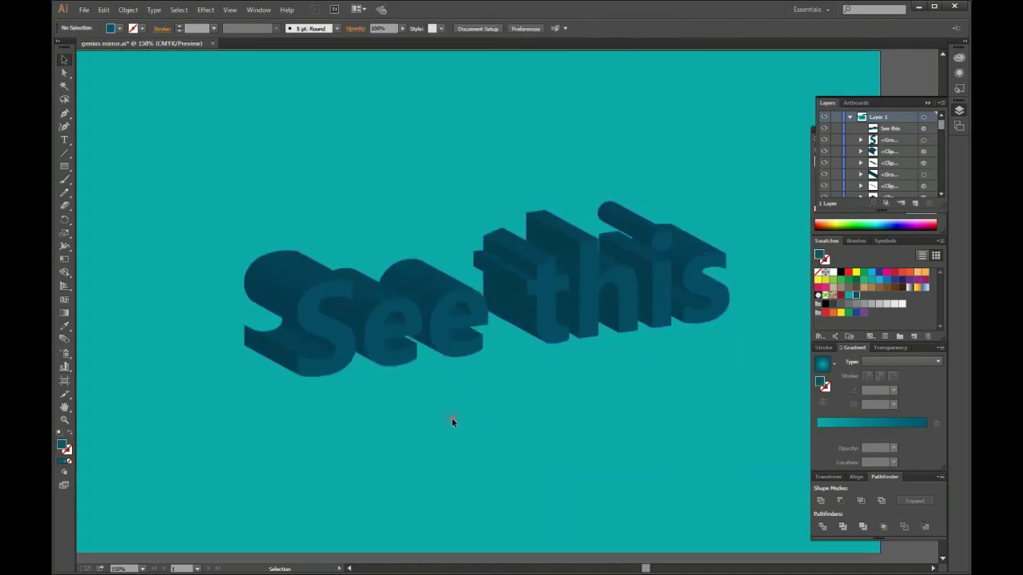
Step: Merge the S extrusion pieces into one near-white F2F2F2 shape behind the S face
click(324, 275)
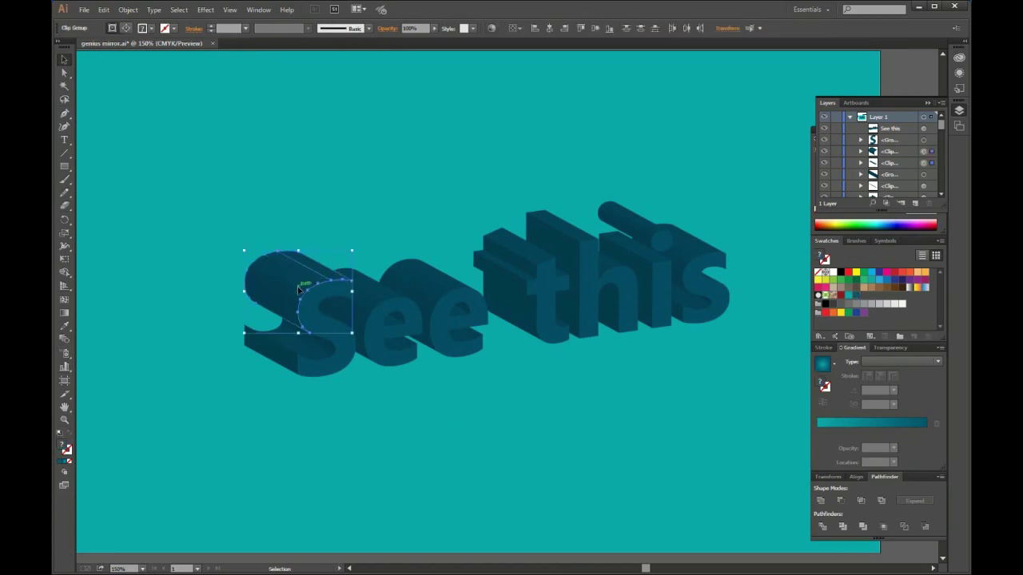
click(820, 501)
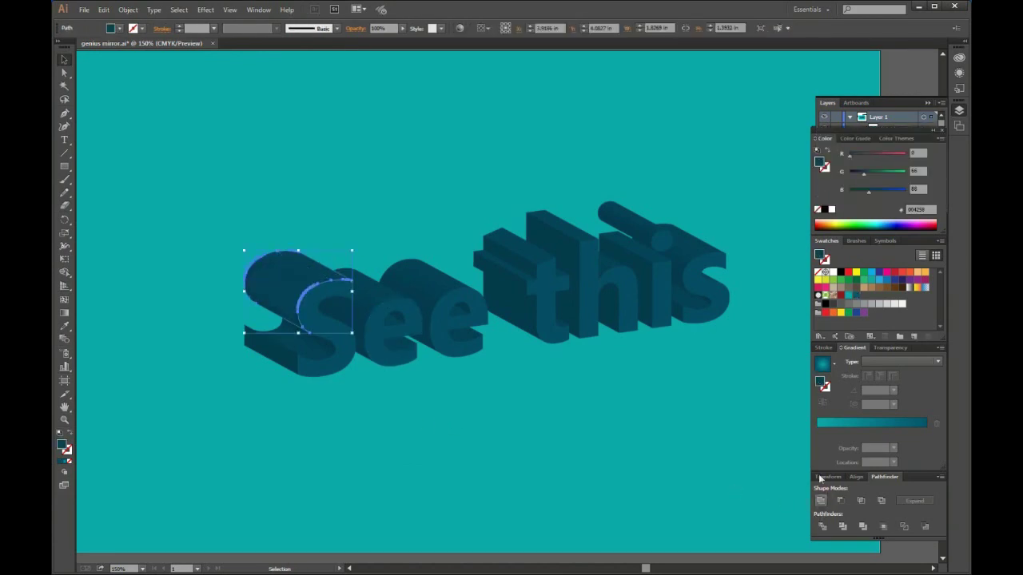
click(901, 304)
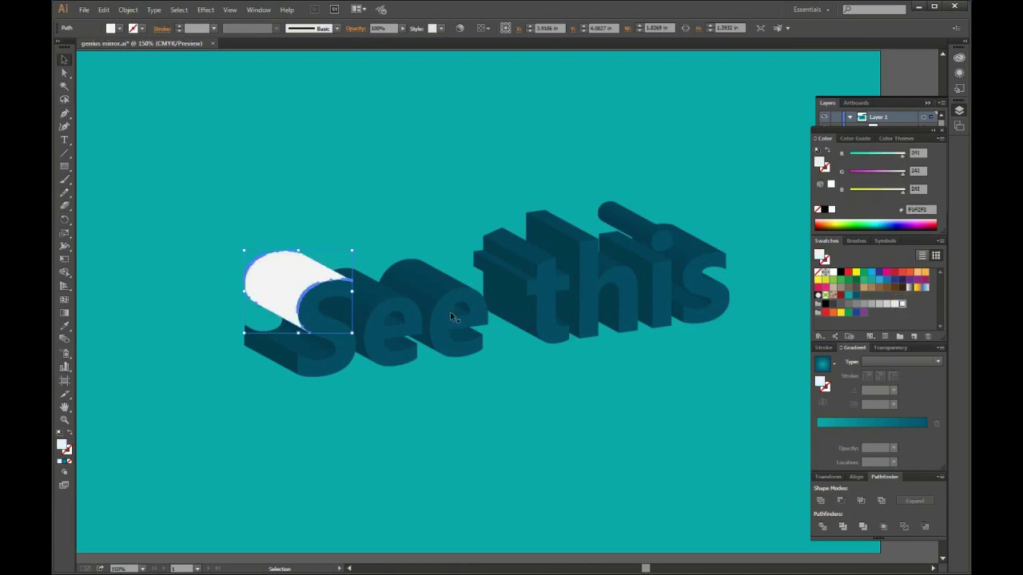
click(380, 299)
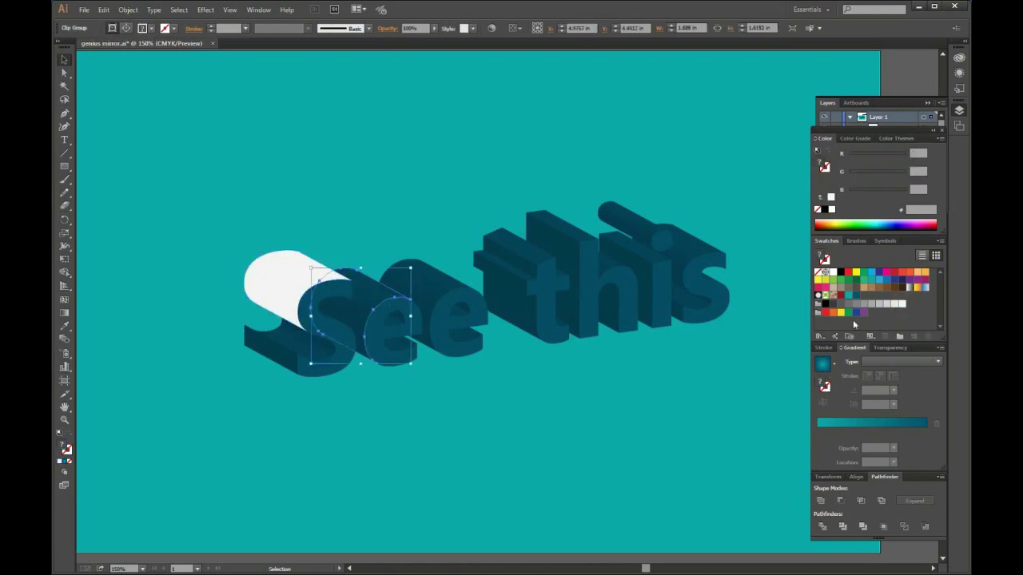
click(820, 500)
click(562, 432)
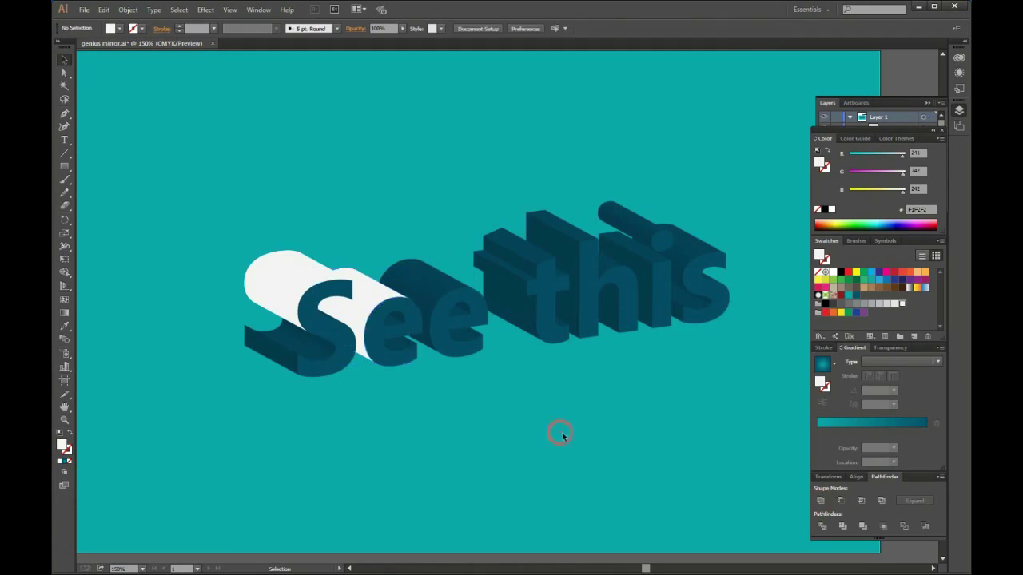
click(455, 286)
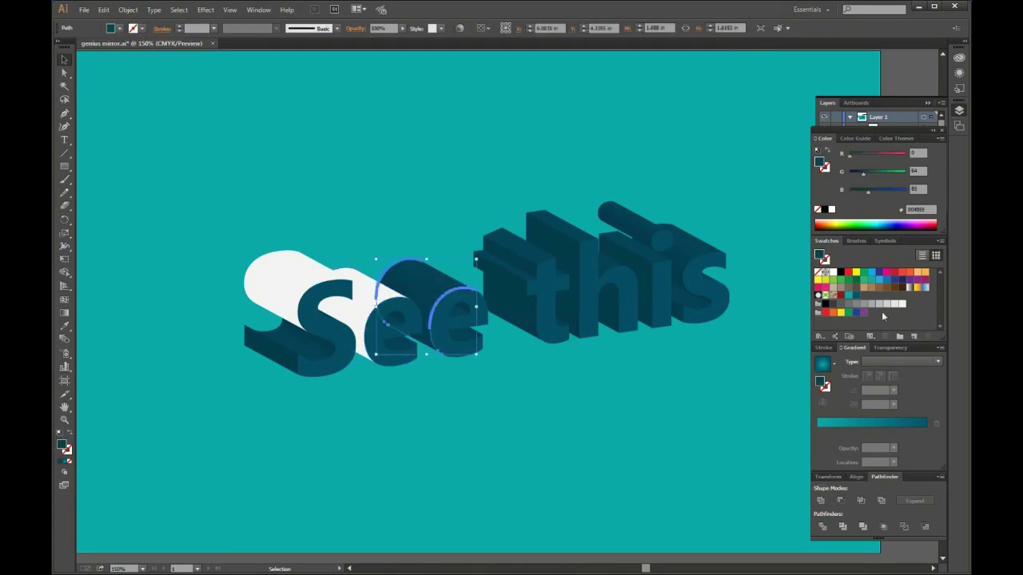
click(557, 401)
Step: Fill the dark top faces of the t with light grey F2F2F2
click(522, 269)
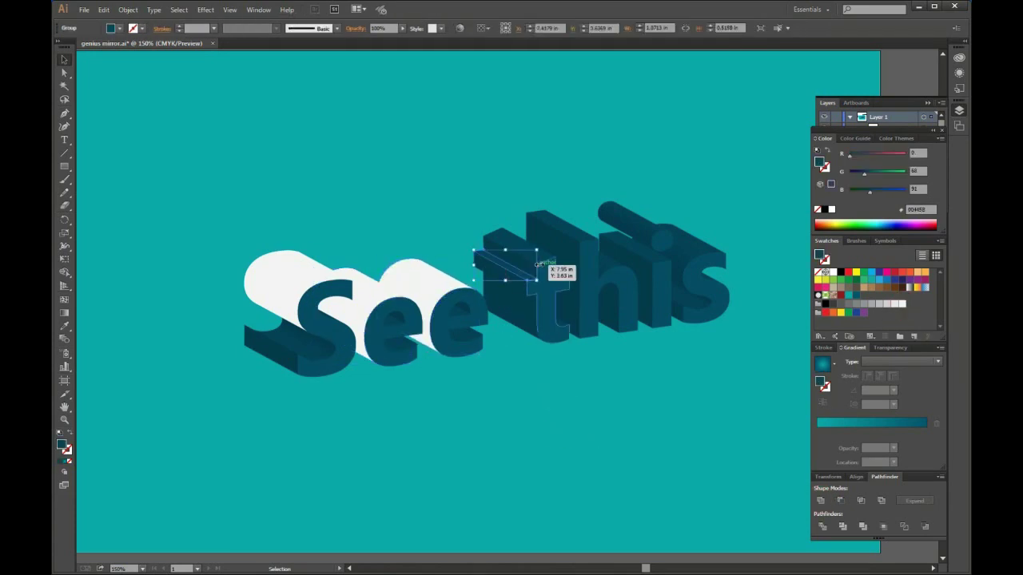
click(559, 269)
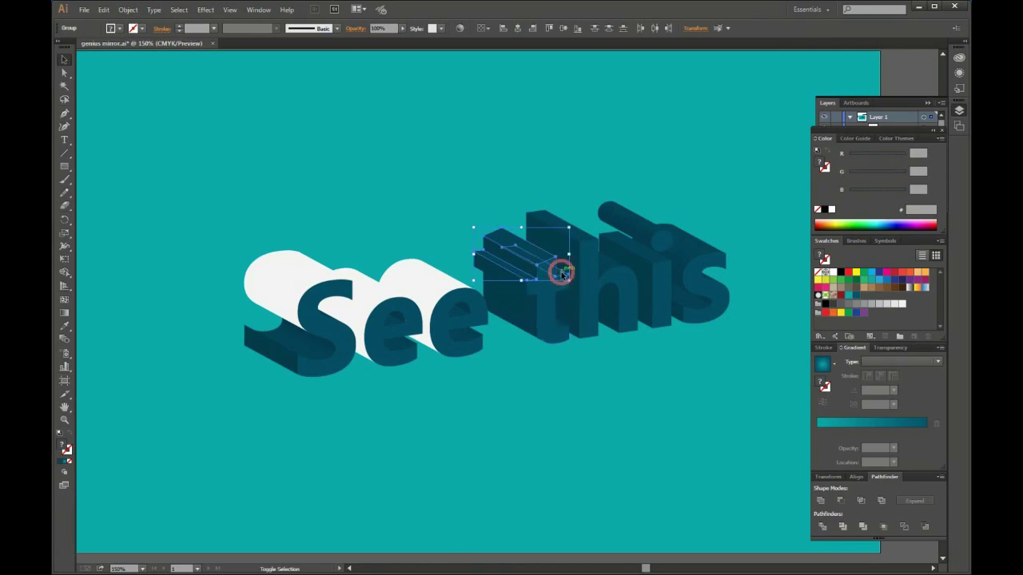
click(902, 304)
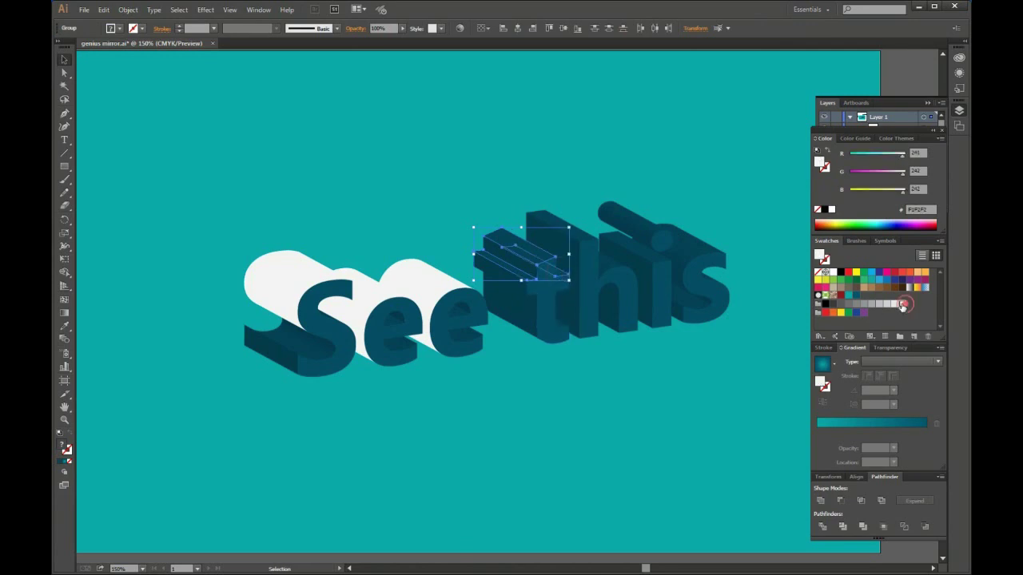
click(584, 232)
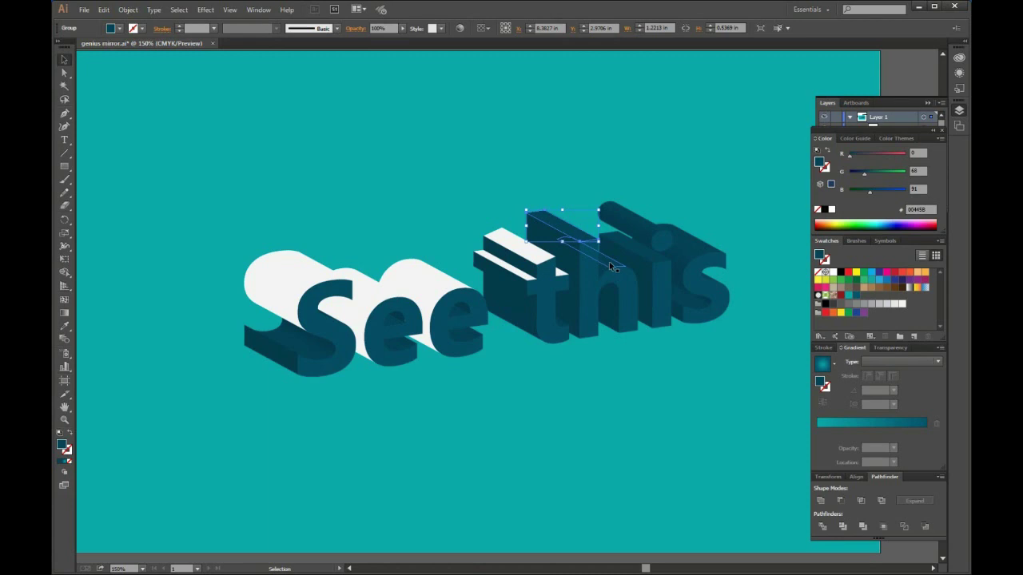
shift+click(610, 266)
click(902, 304)
Step: Fill the dark top faces of the i and s with light grey F2F2F2
click(697, 346)
click(649, 250)
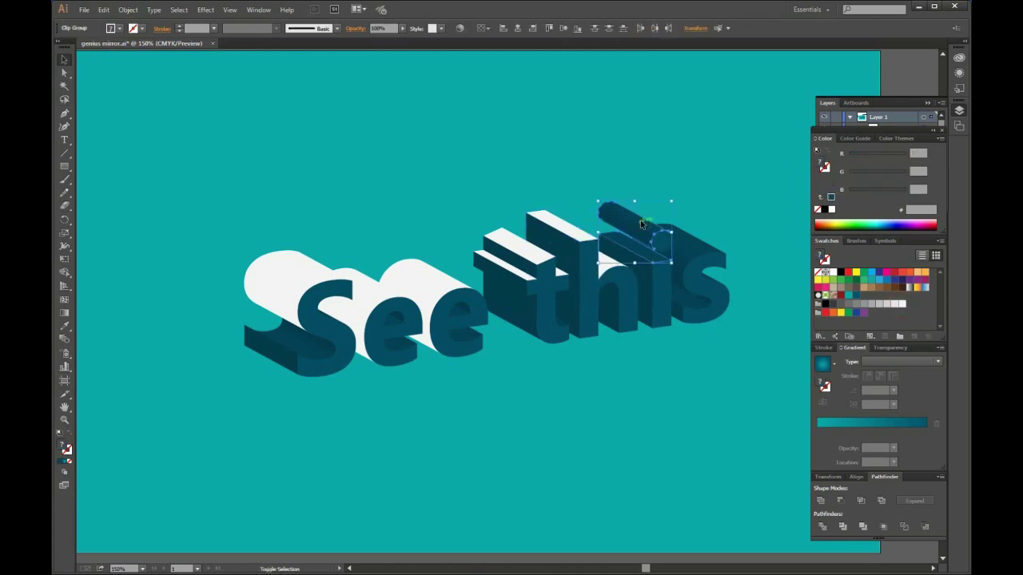
click(902, 305)
click(743, 350)
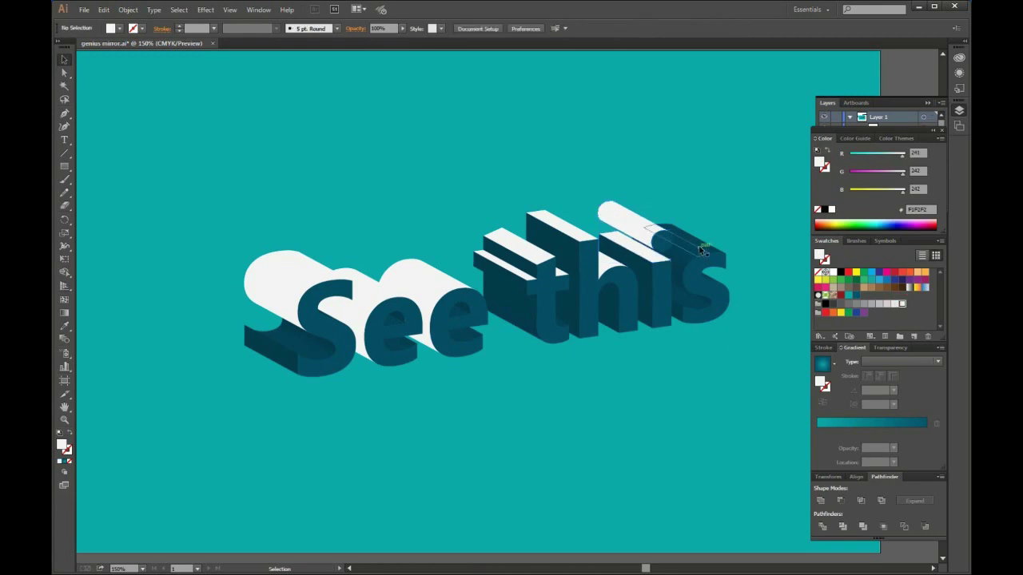
click(696, 249)
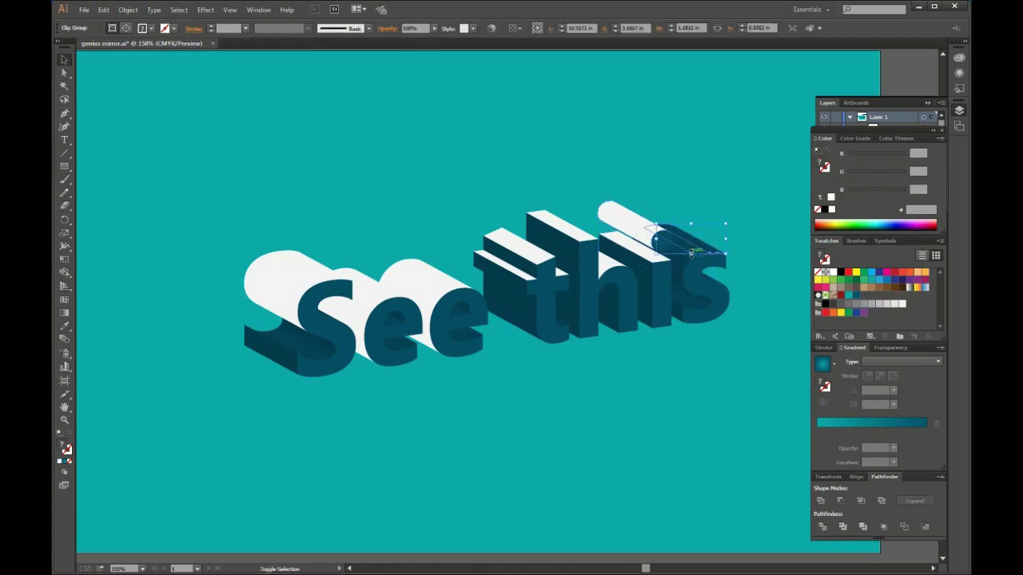
shift+click(687, 258)
click(901, 304)
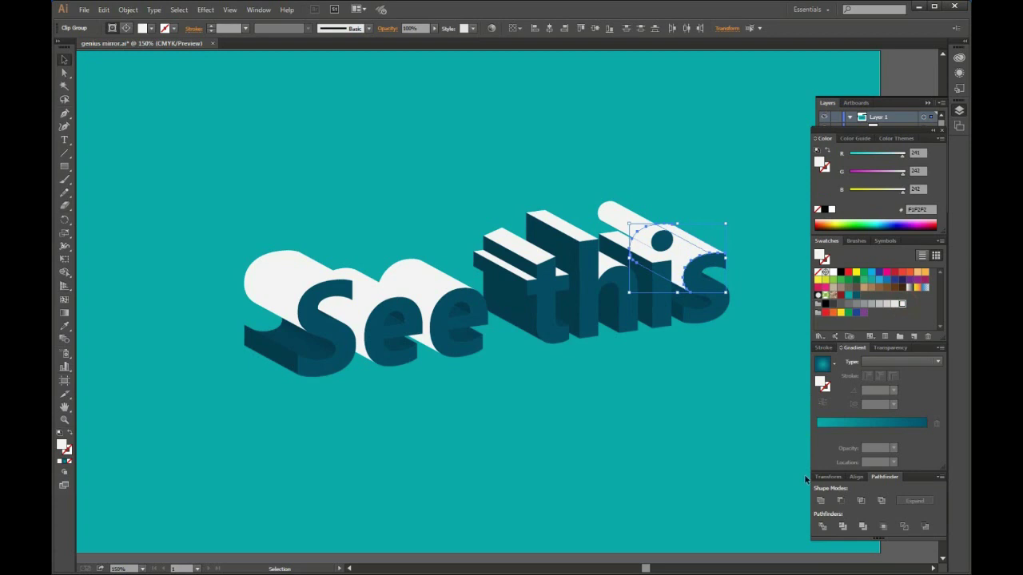
click(744, 428)
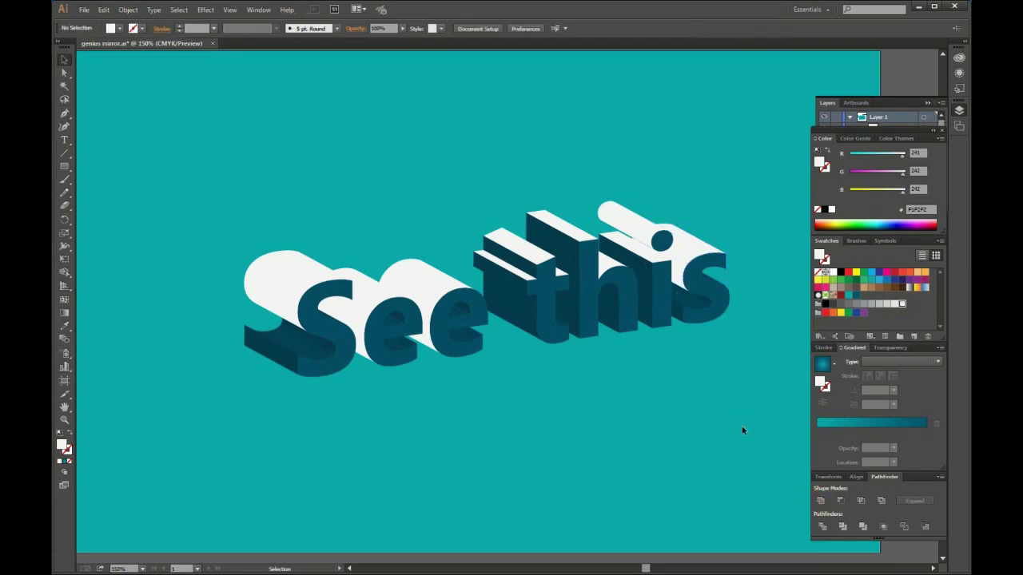
Step: Give the S top face a -118° white-to-teal linear gradient with midpoint near 87%
click(276, 275)
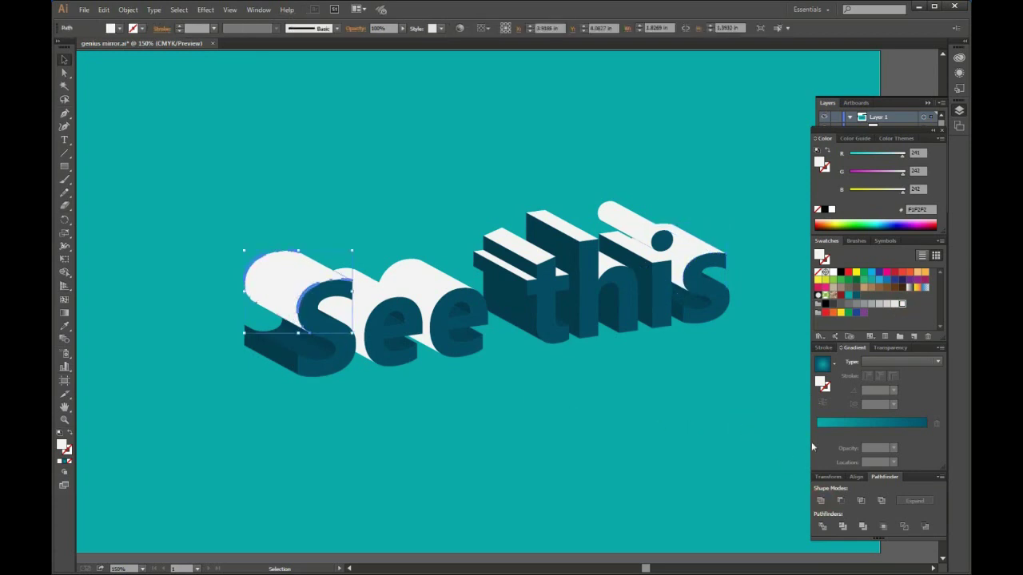
click(823, 365)
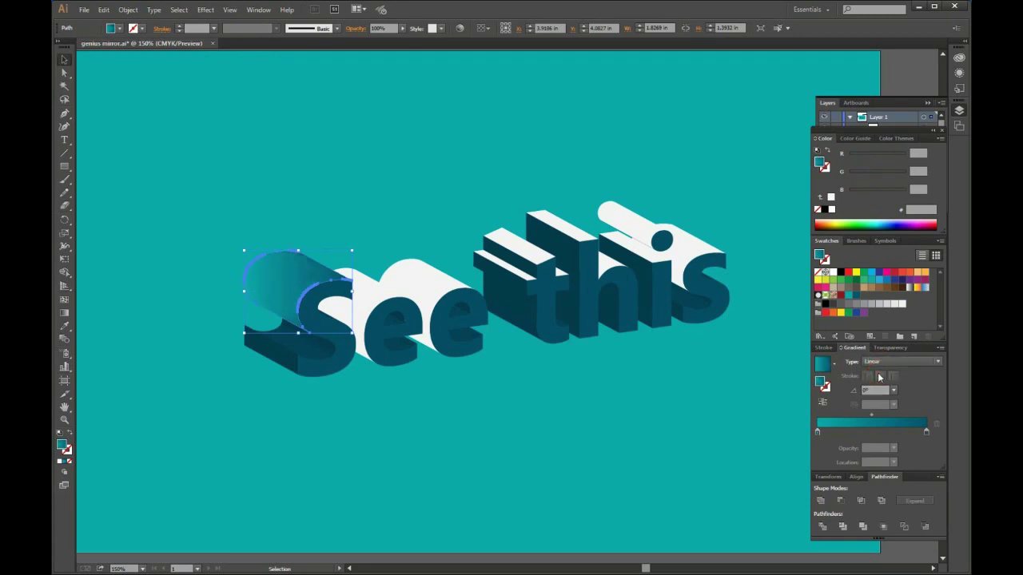
click(876, 389)
text(-118)
key(Return)
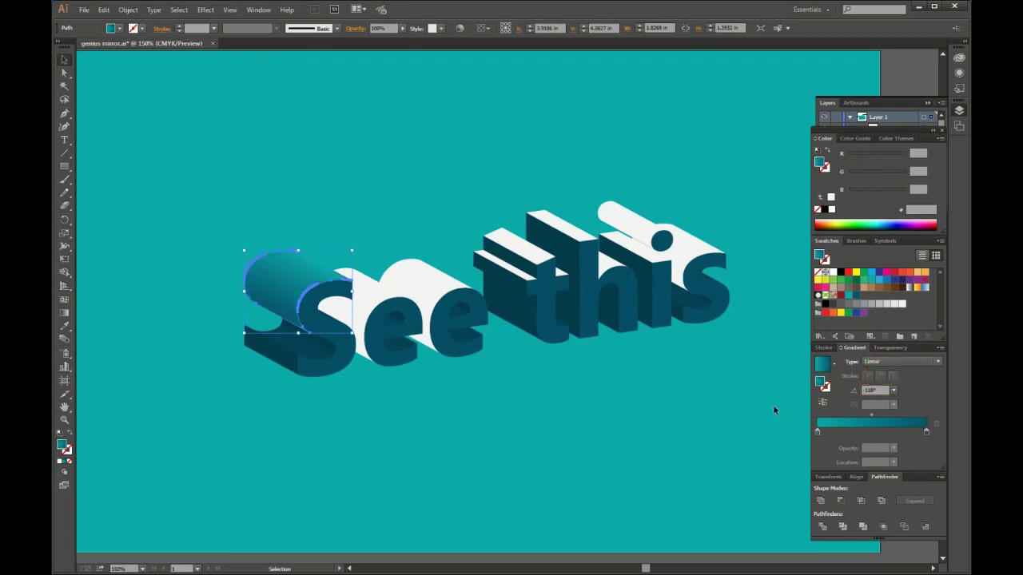
drag(872, 416, 908, 419)
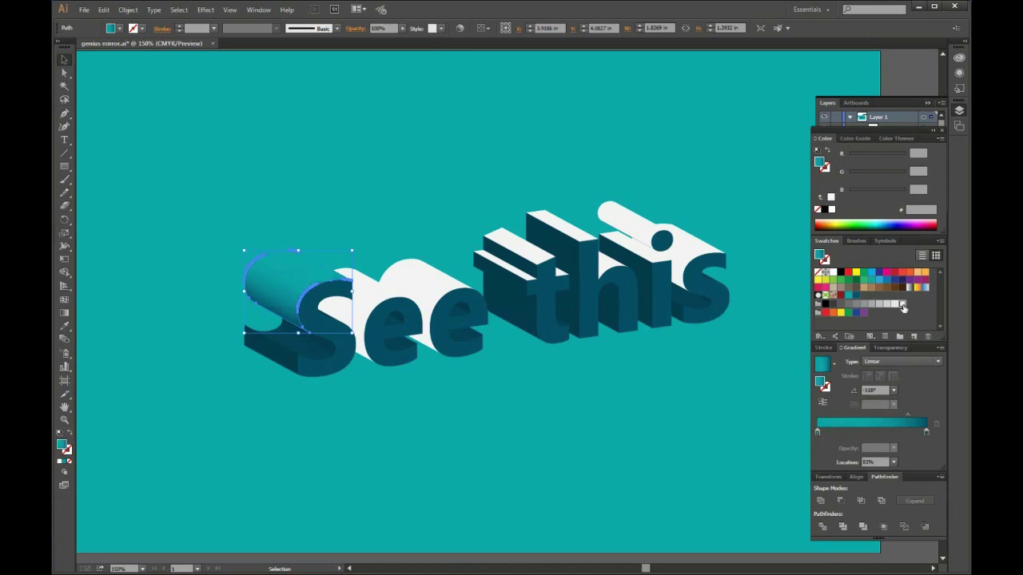
drag(817, 436, 817, 436)
click(391, 394)
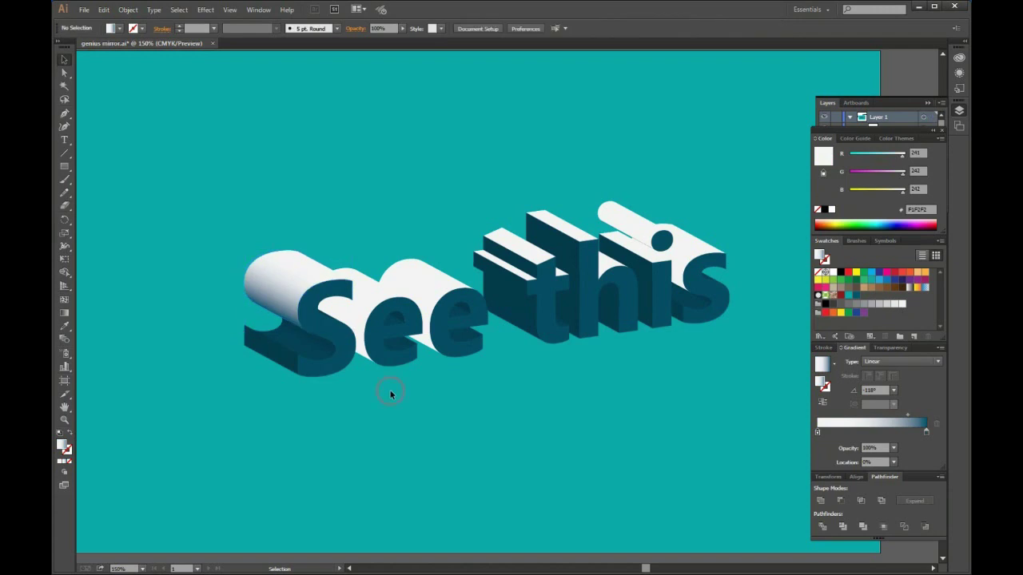
click(265, 284)
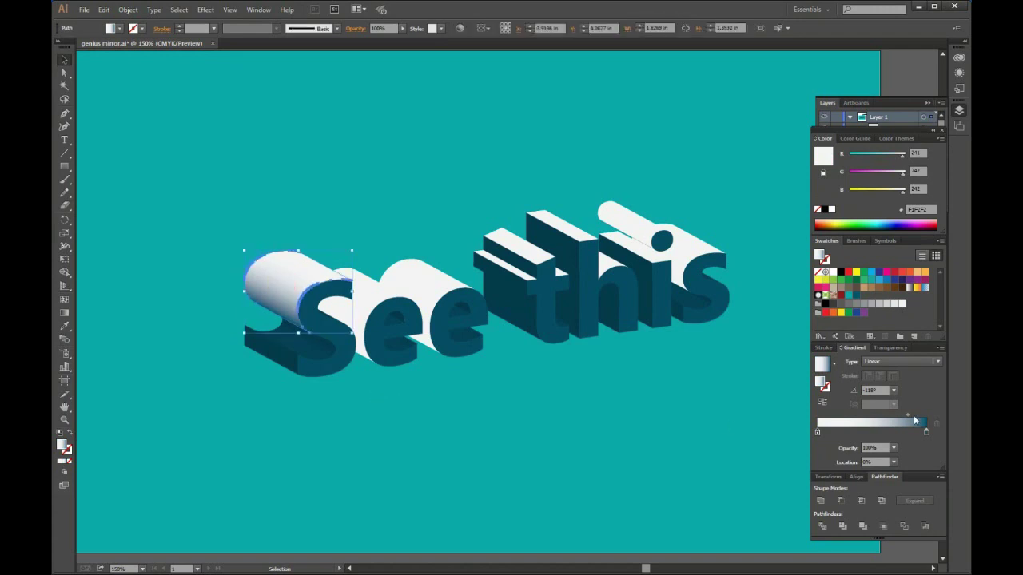
drag(907, 414, 912, 415)
click(607, 423)
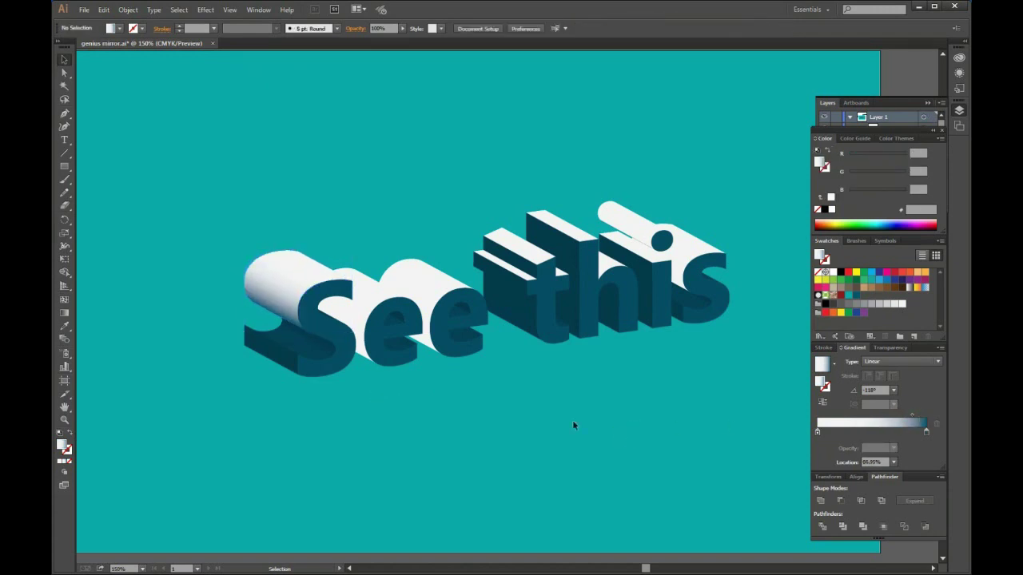
Step: Copy the S gradient onto the top faces of both e's
click(366, 310)
key(i)
click(286, 283)
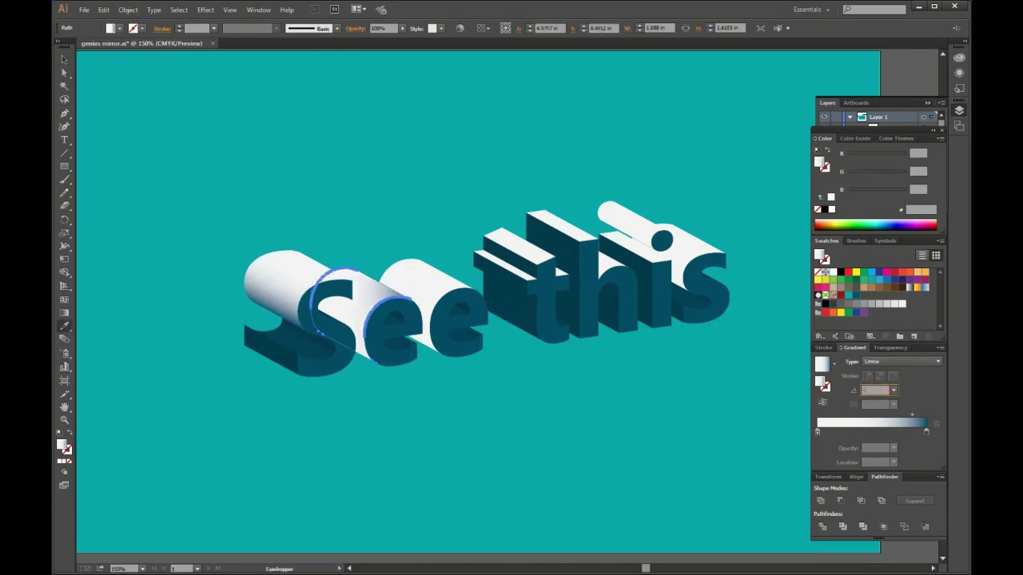
text(-118)
key(Return)
ctrl+click(423, 299)
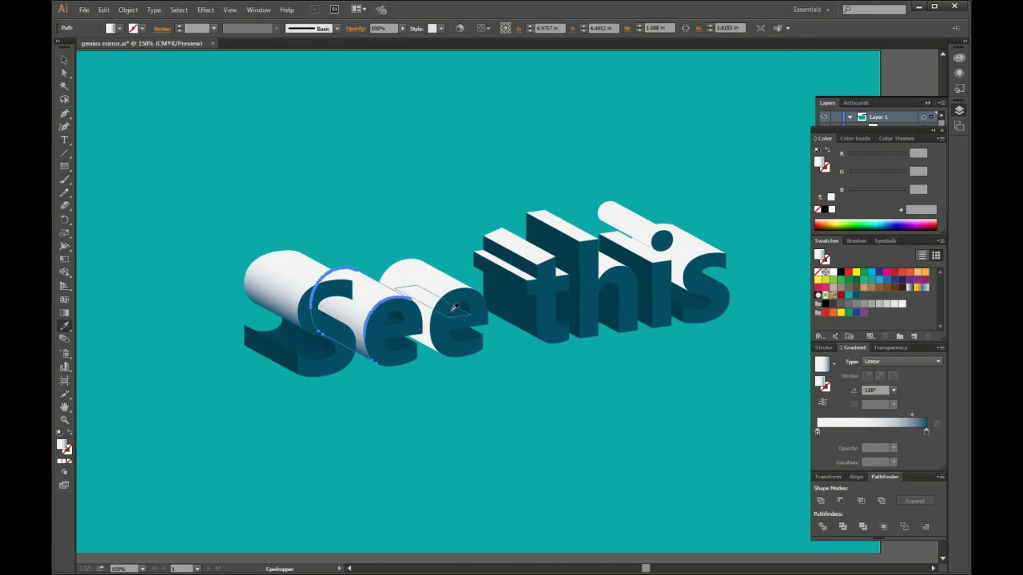
click(359, 292)
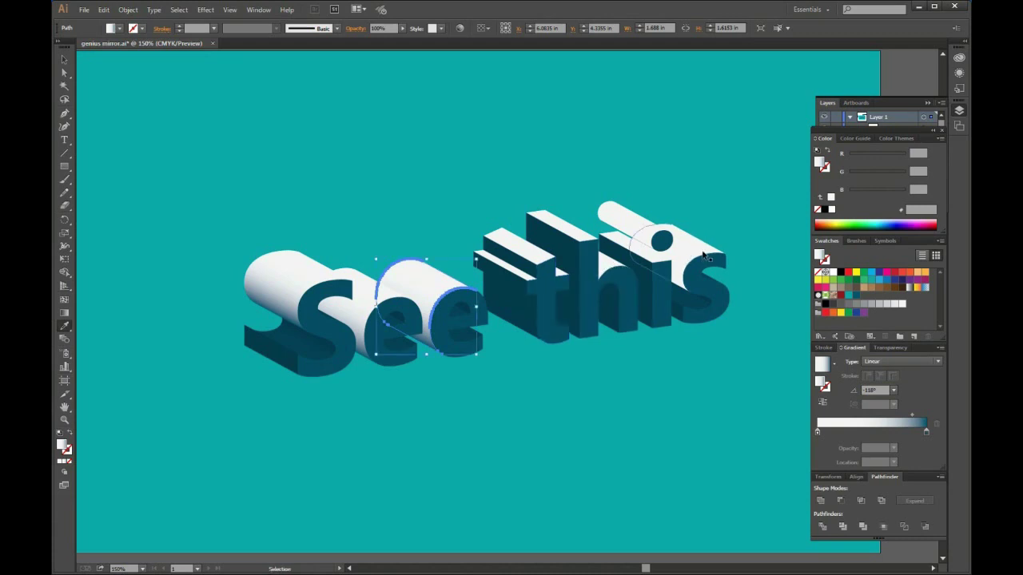
Step: Merge the i dot's top pieces and apply the same -118° gradient
ctrl+click(638, 221)
key(i)
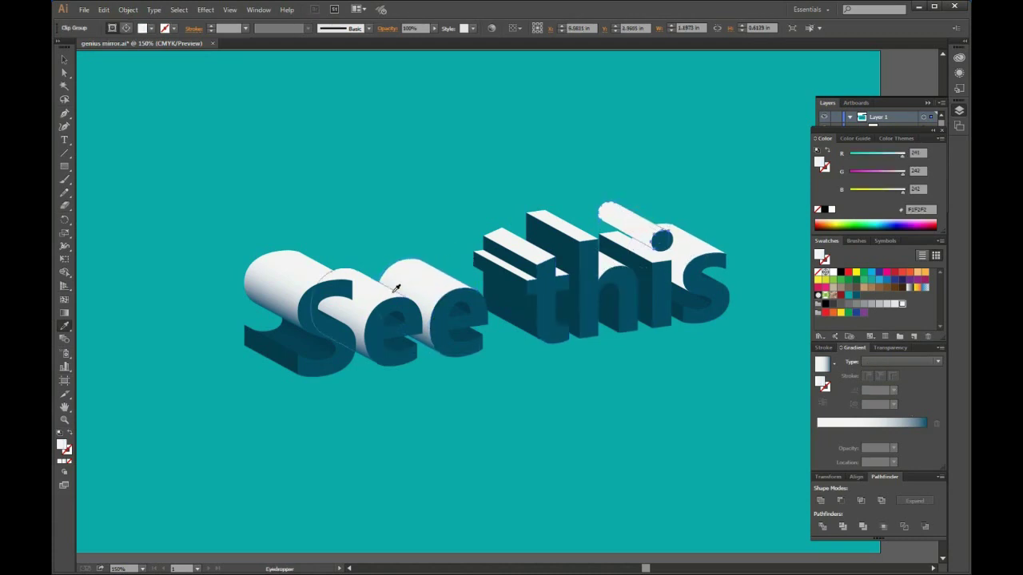
click(429, 285)
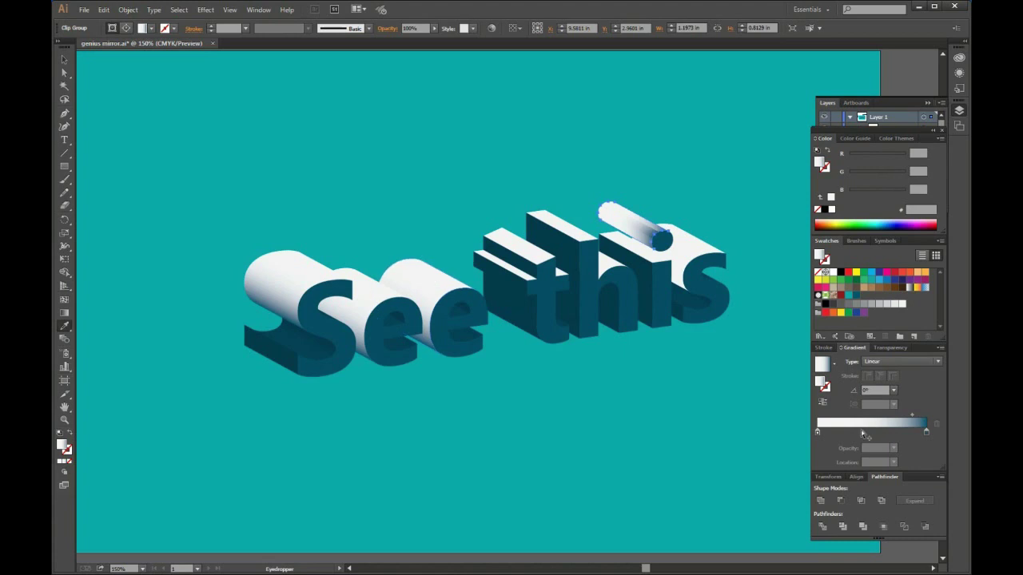
click(823, 423)
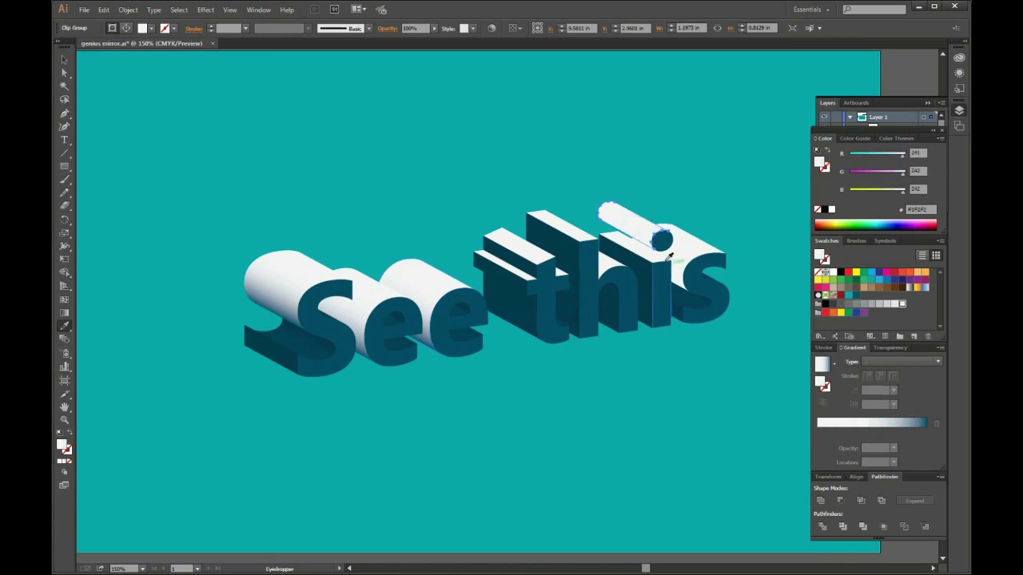
click(821, 501)
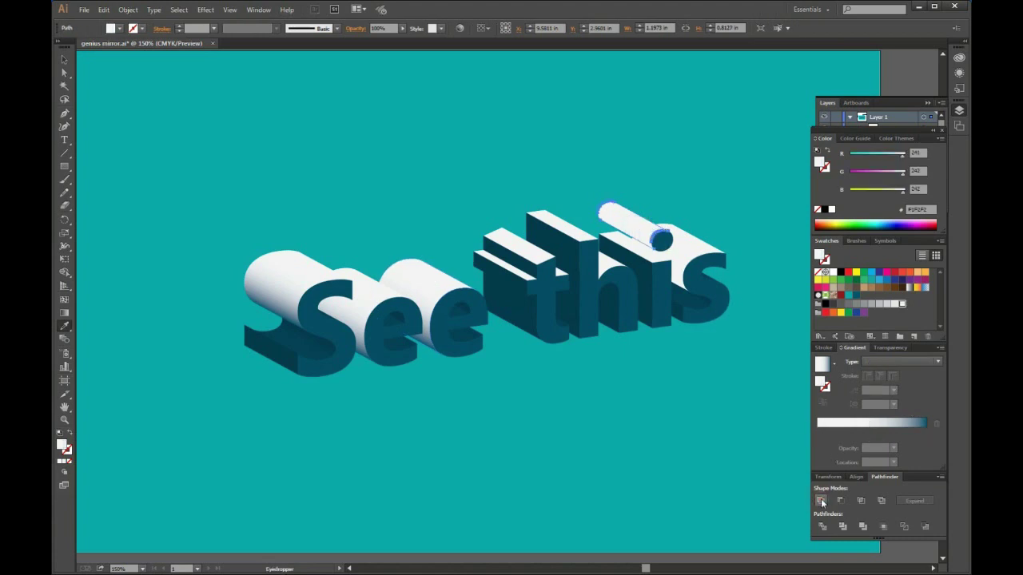
click(423, 297)
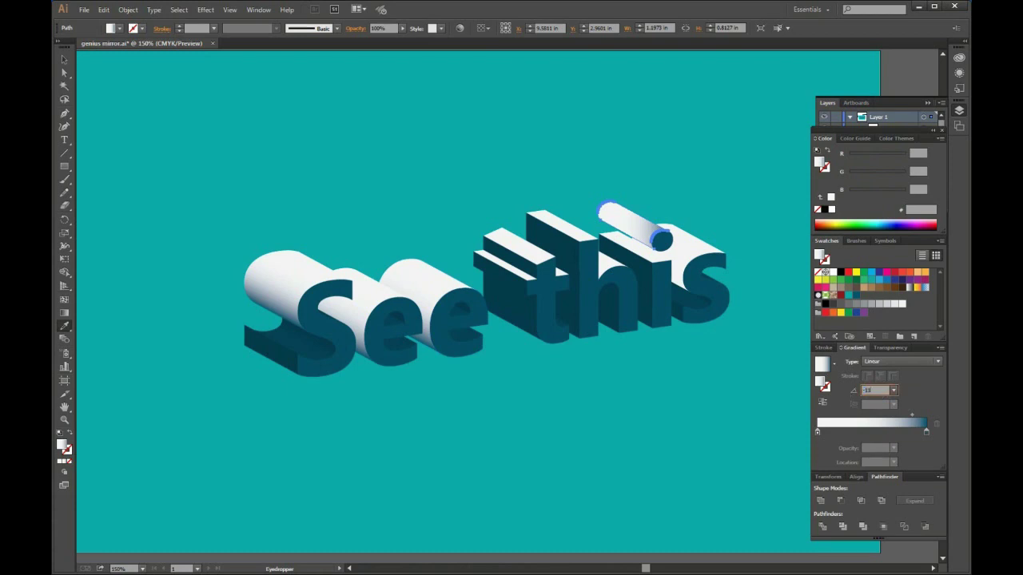
key(Return)
key(v)
key(ctrl+z)
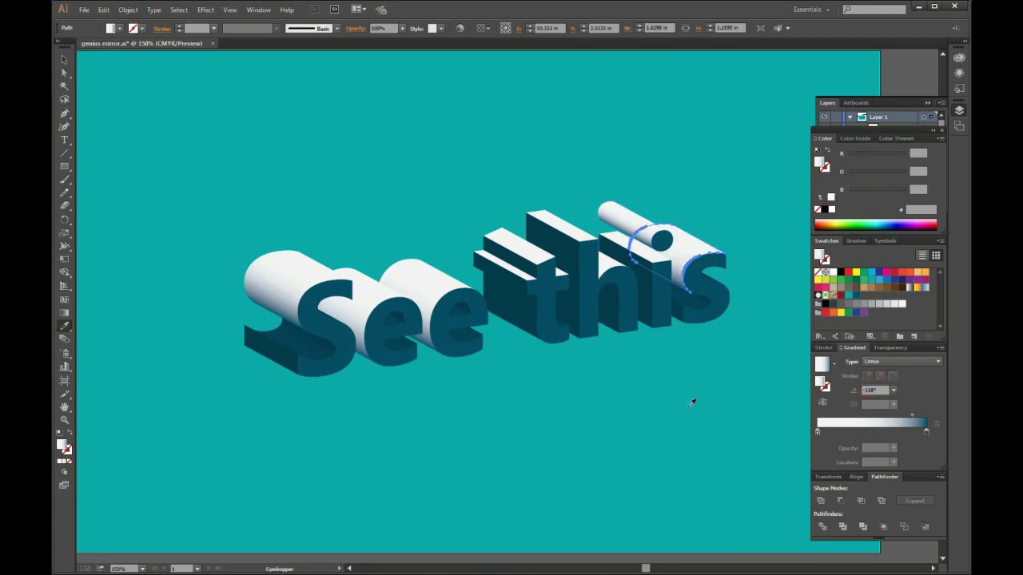
key(v)
click(160, 84)
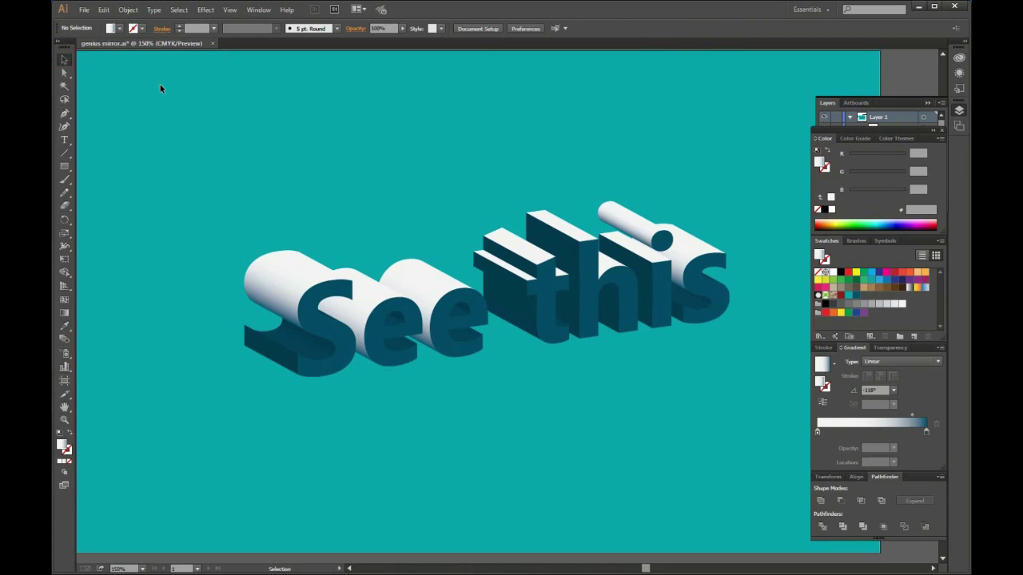
Step: Shift-select the front faces of S, e, e, t, h, i and s together
scroll(308, 169, down, 1)
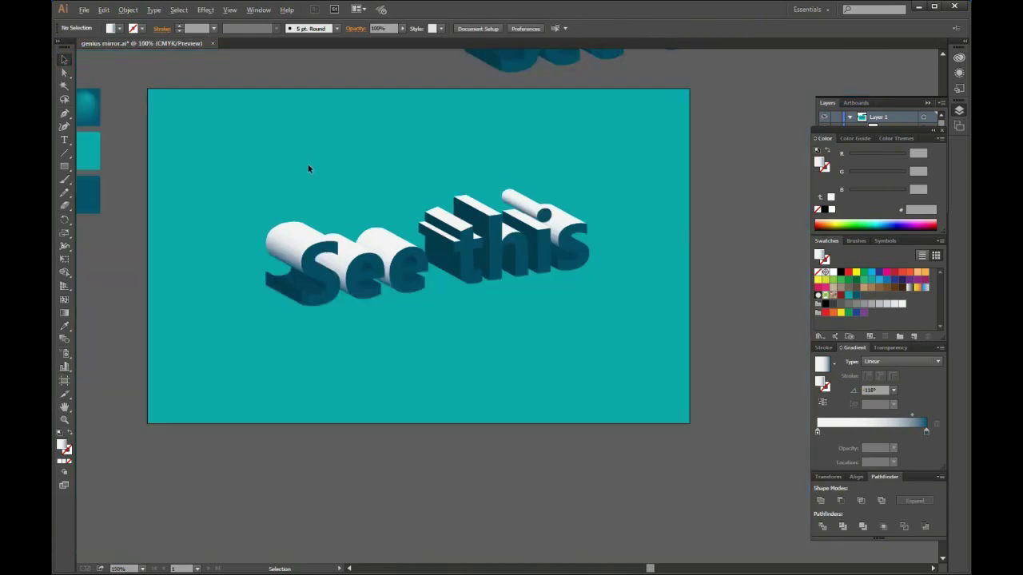
mouse_move(308, 169)
mouse_down()
mouse_move(353, 252)
mouse_move(349, 207)
mouse_up()
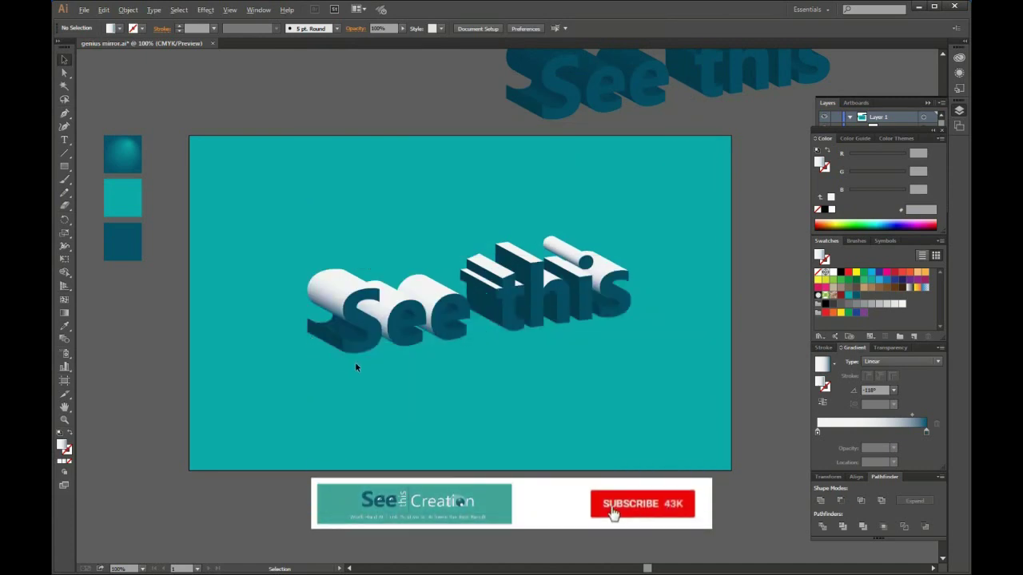
scroll(354, 362, up, 1)
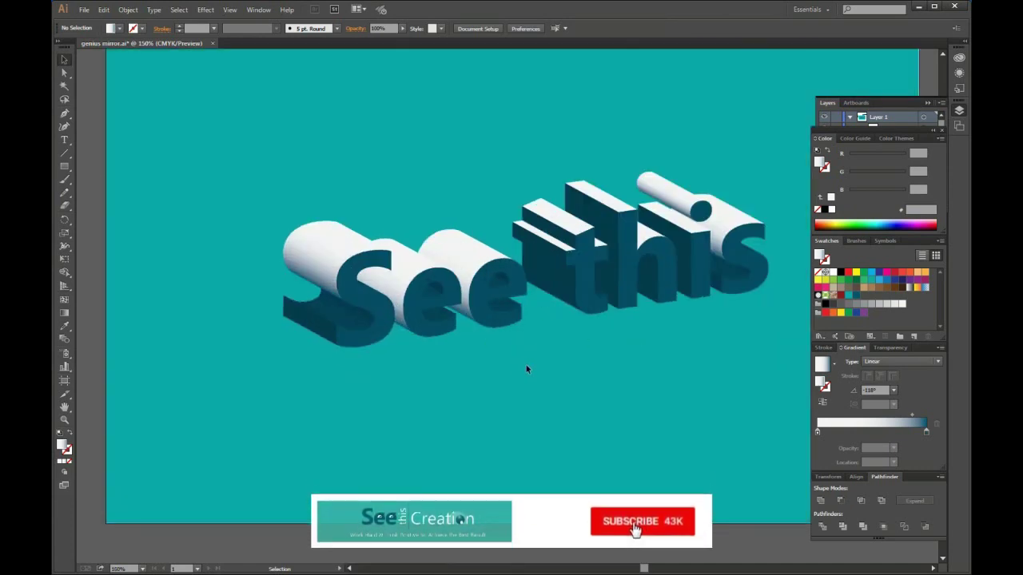
drag(530, 367, 475, 374)
click(308, 339)
shift+click(375, 339)
shift+click(447, 297)
shift+click(544, 276)
shift+click(627, 256)
shift+click(647, 215)
shift+click(691, 260)
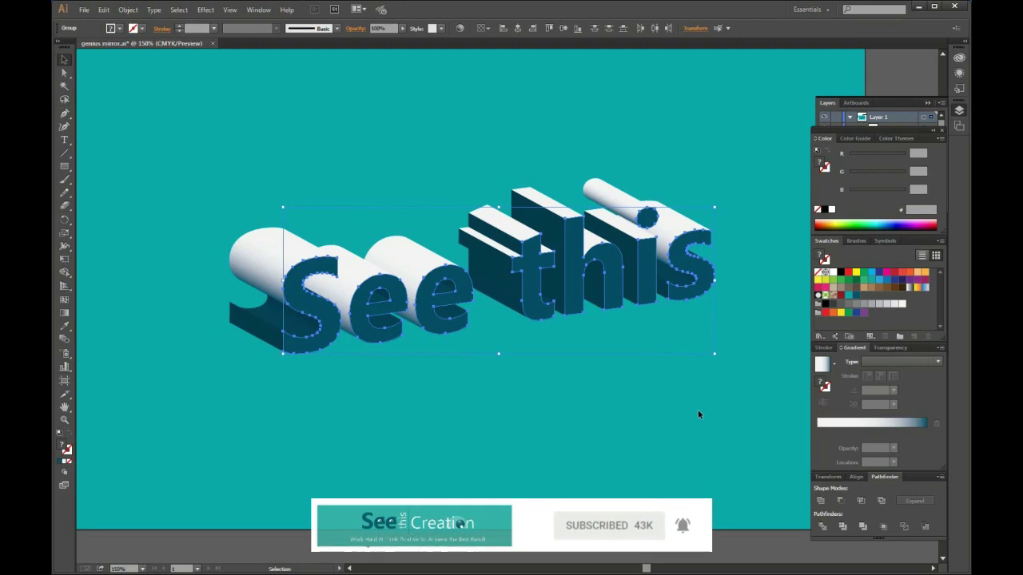
Step: Group the front letter faces and set their teal to 47% HSB brightness
right_click(573, 297)
click(601, 349)
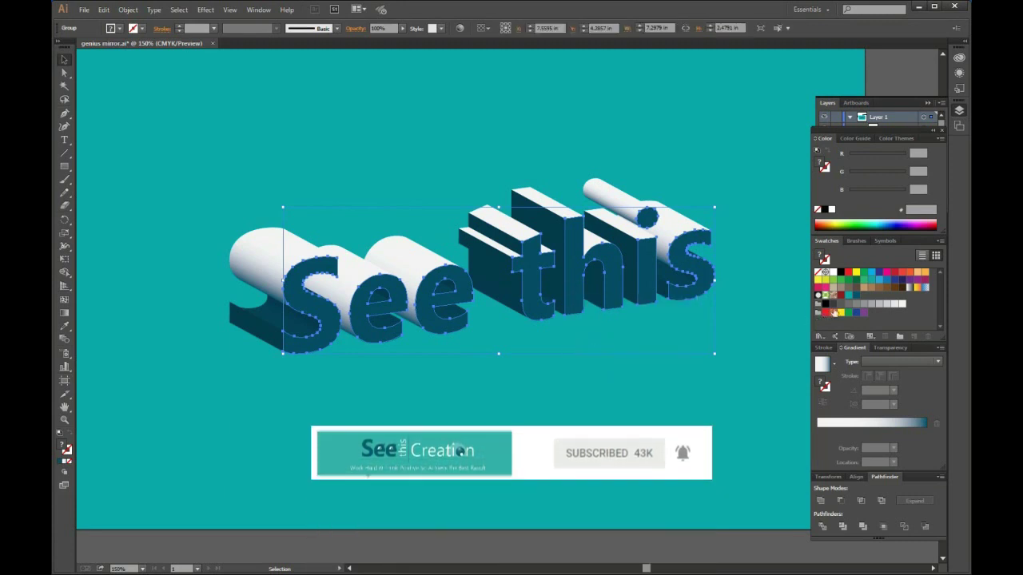
click(856, 297)
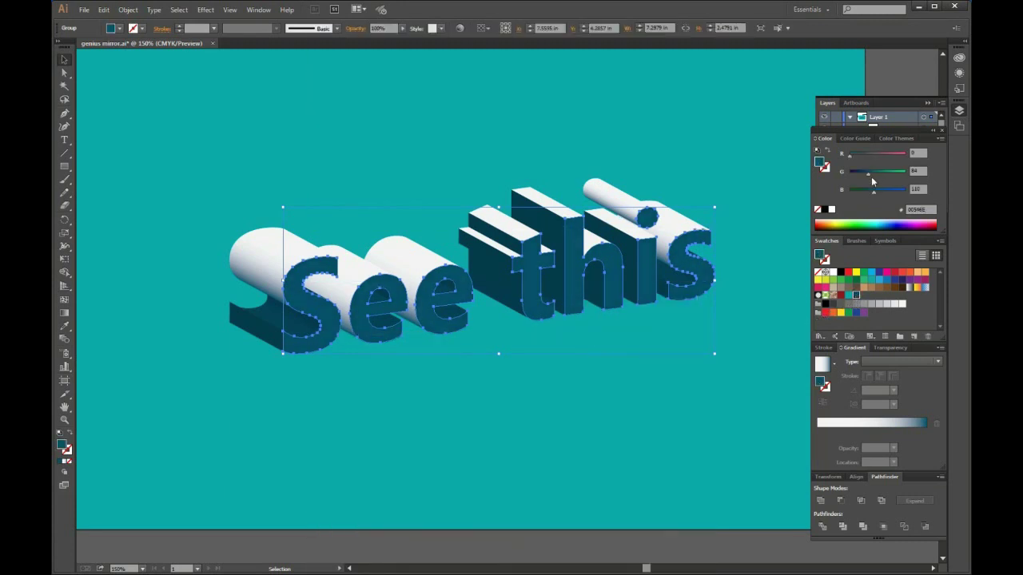
click(940, 139)
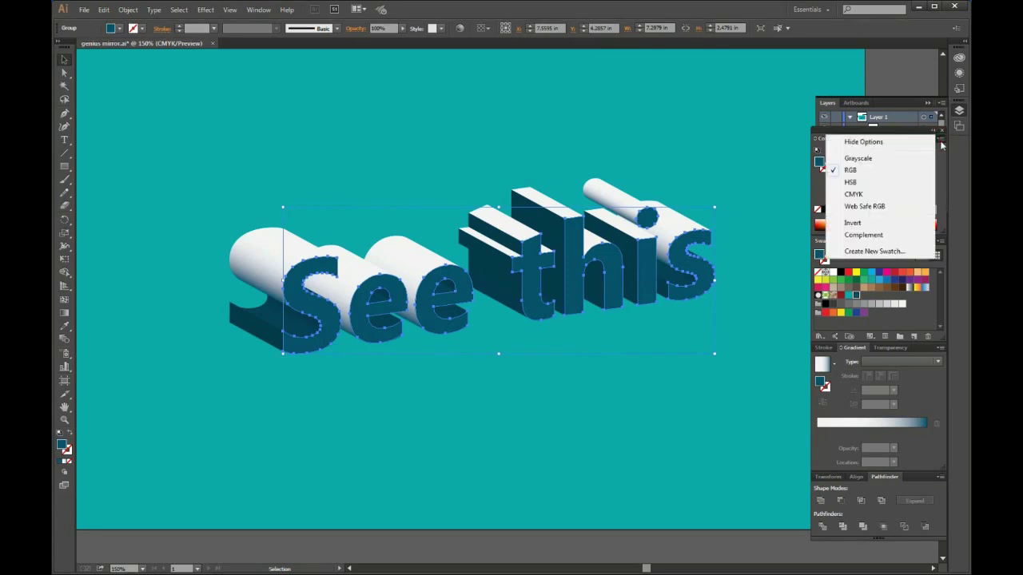
click(858, 187)
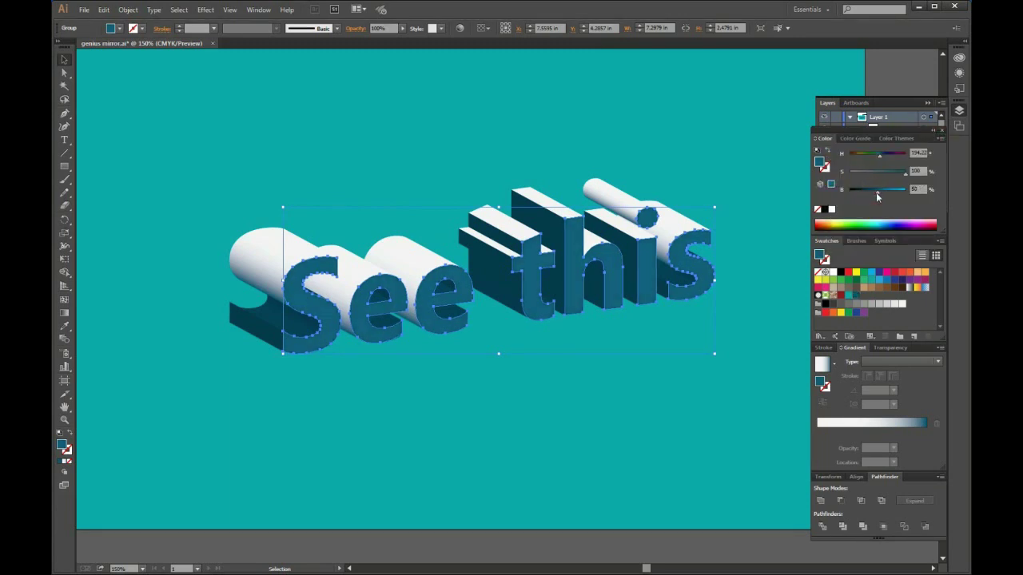
drag(874, 192, 876, 192)
click(765, 329)
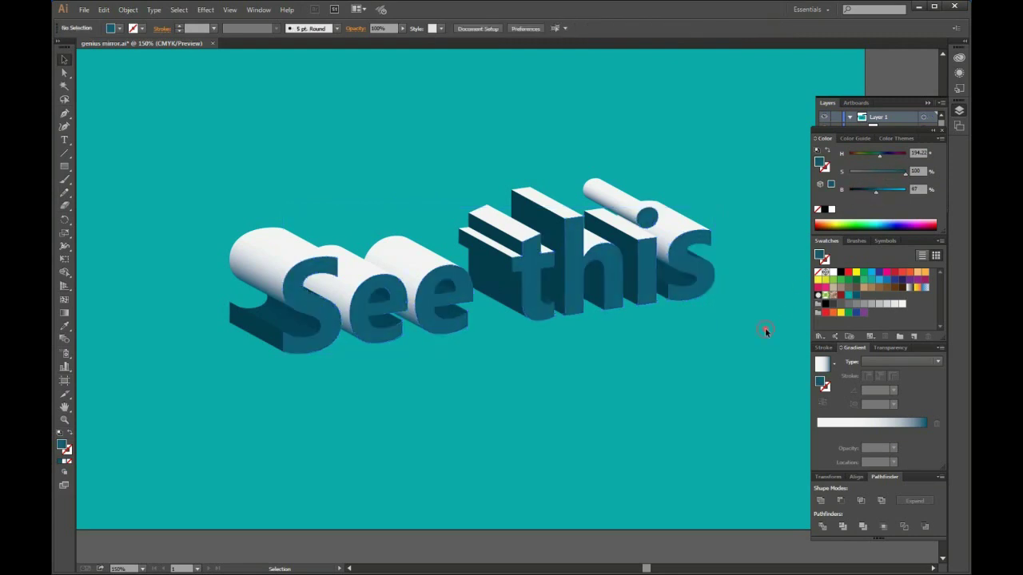
scroll(524, 366, down, 1)
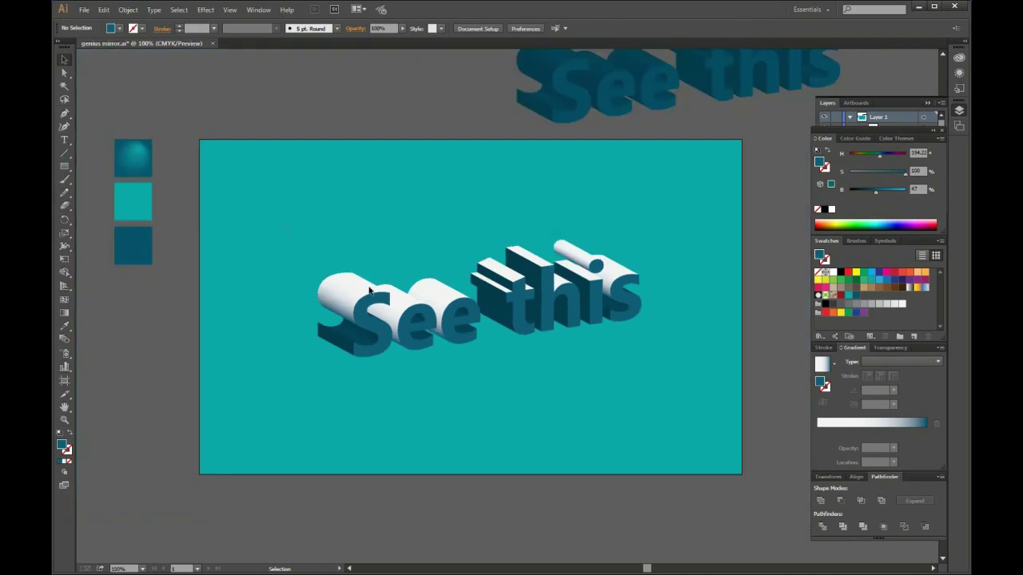
Step: Group the whole 3D text and place a copy up-left over the artboard's edge
click(557, 328)
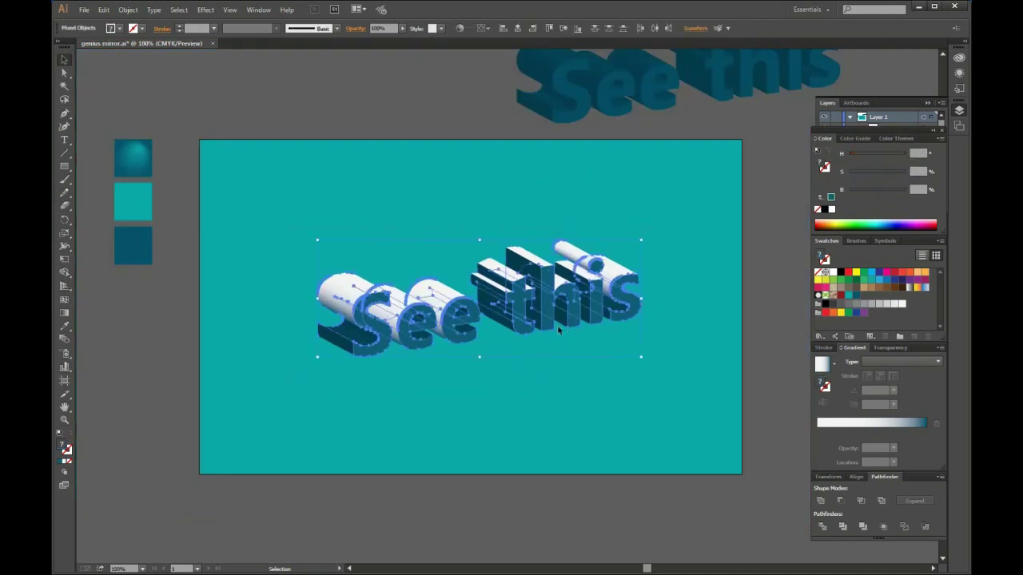
right_click(495, 302)
click(517, 347)
drag(544, 323, 404, 177)
click(463, 360)
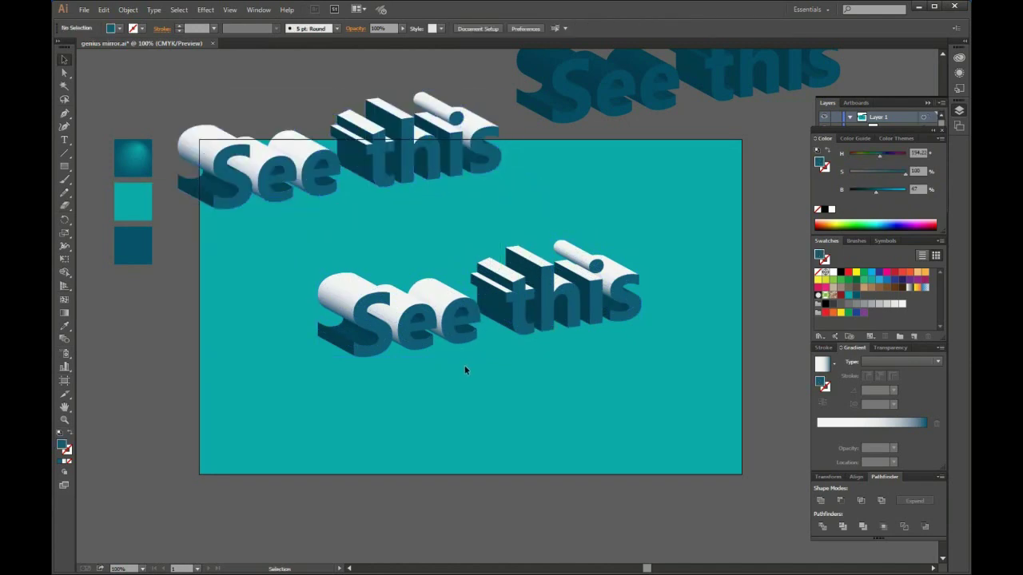
Step: Select the front letter faces of the lower 3D text and zoom in on them
click(459, 337)
click(522, 399)
right_click(520, 322)
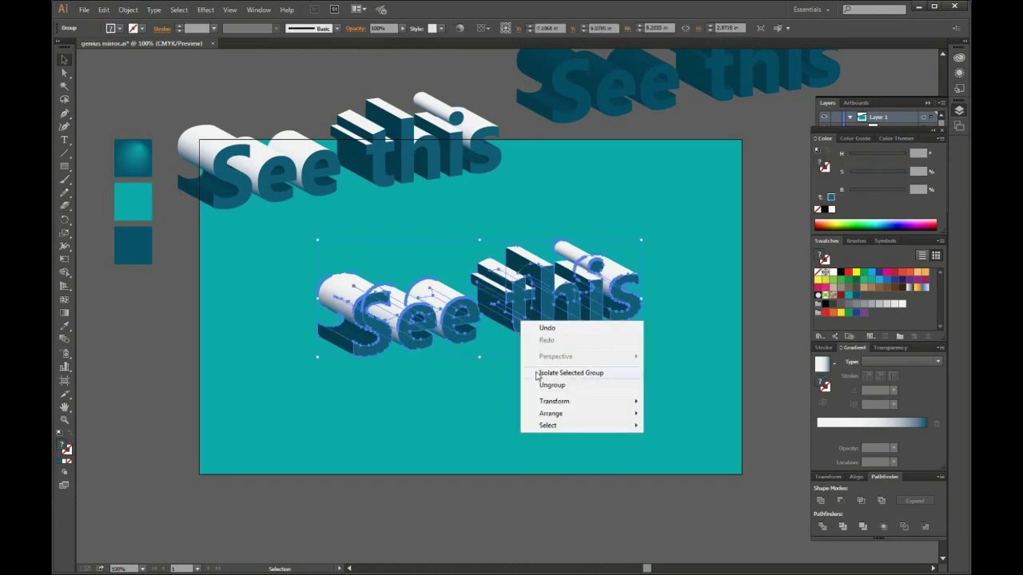
click(515, 382)
click(460, 343)
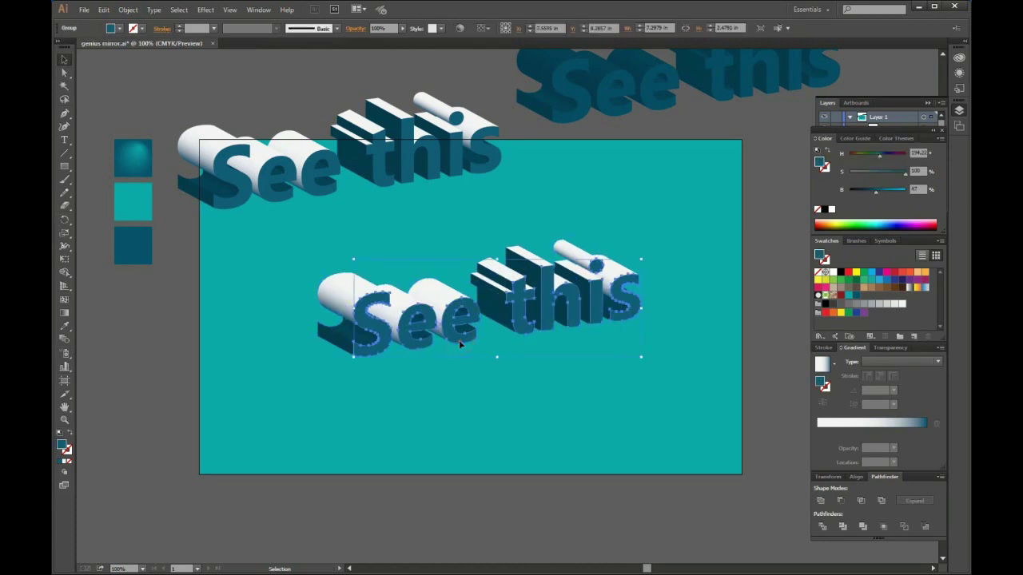
click(425, 323)
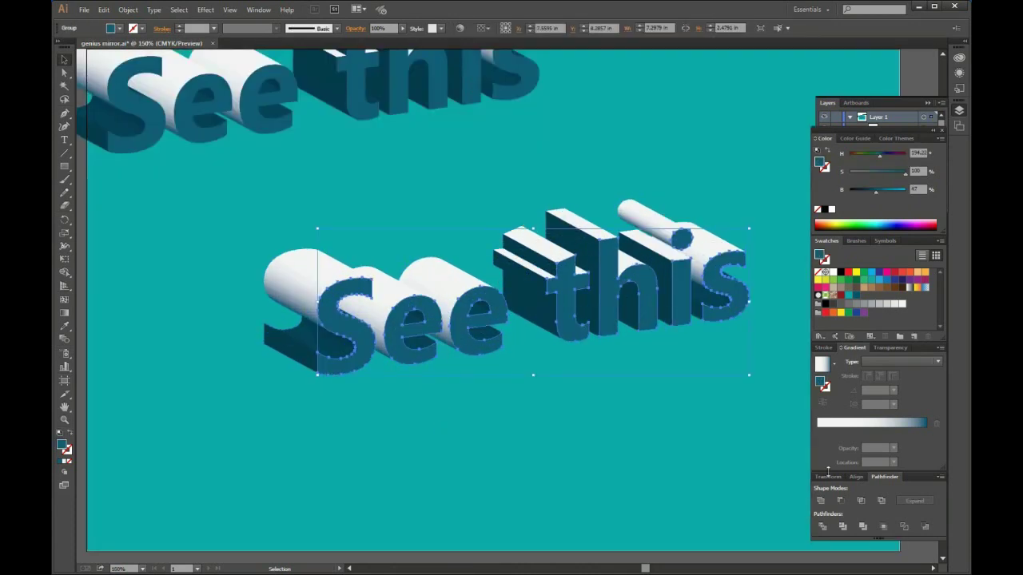
Step: Fill the lower text's front faces pale ice blue at 20% saturation, 100% brightness
click(848, 296)
mouse_move(893, 192)
mouse_down()
mouse_move(909, 193)
mouse_move(870, 172)
mouse_up()
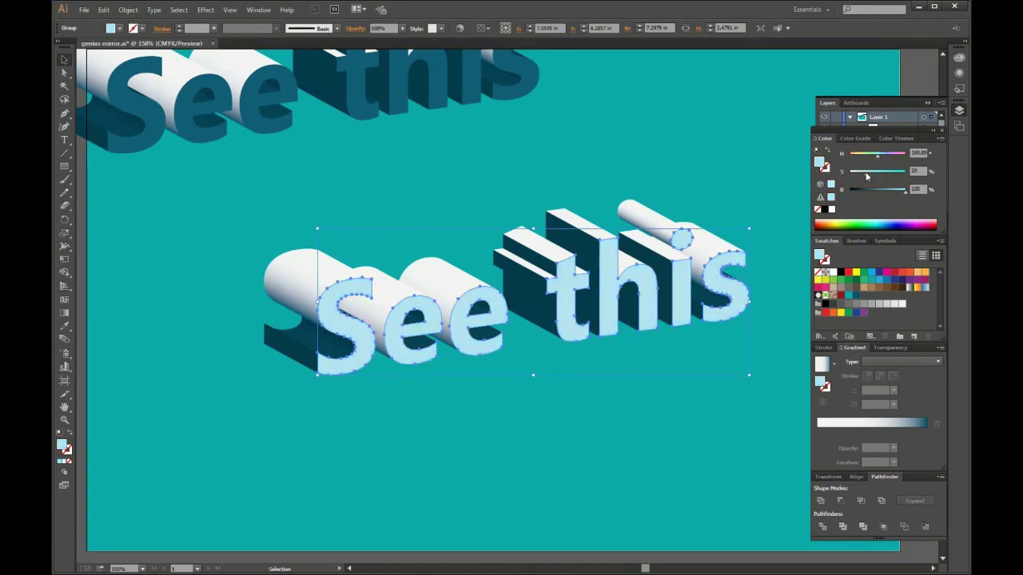
drag(865, 176, 863, 178)
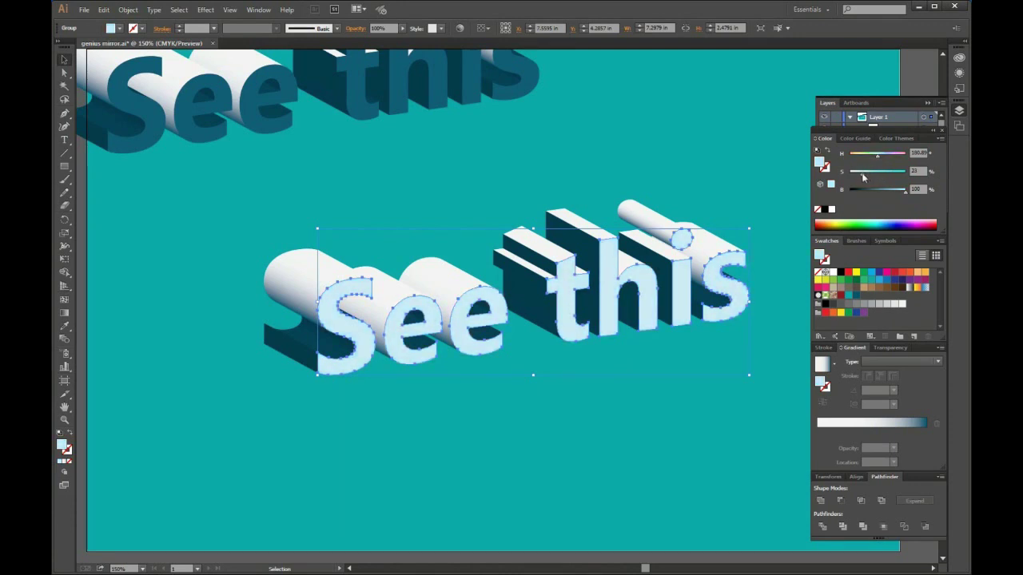
click(917, 171)
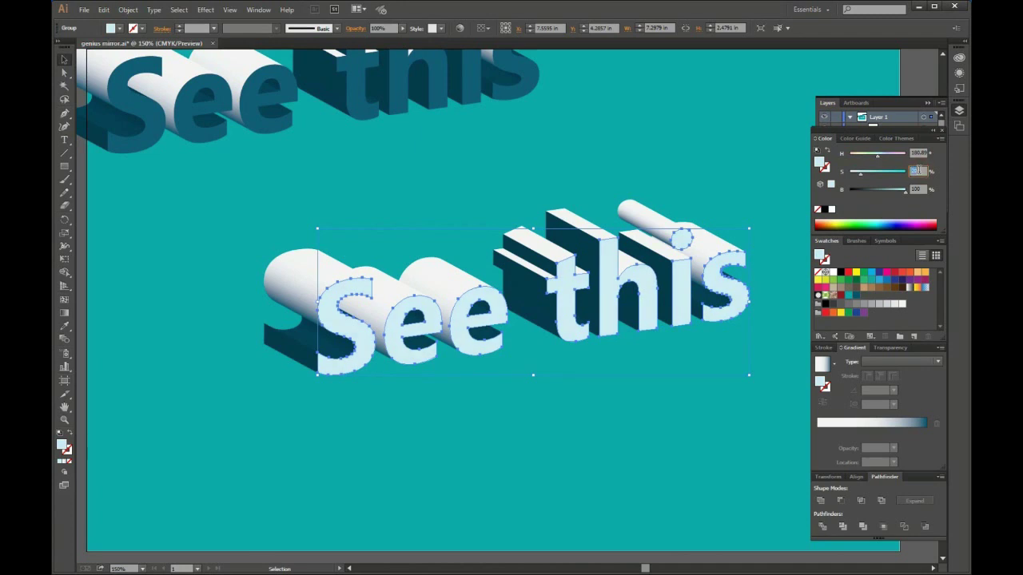
click(582, 407)
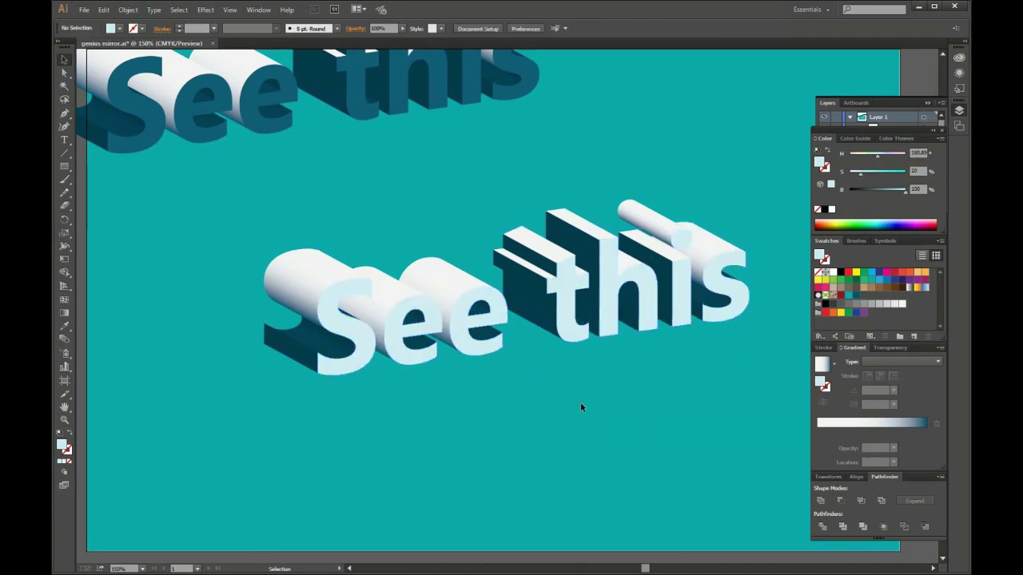
Step: Give the cylinders and extrusion pieces of the lower text the s face's pale blue
click(288, 275)
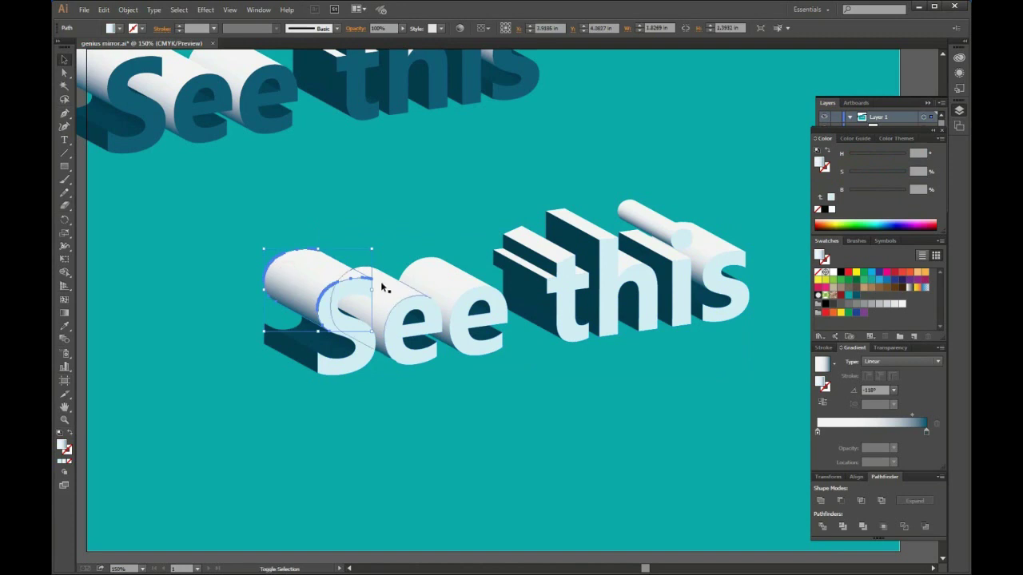
shift+click(441, 279)
shift+click(527, 260)
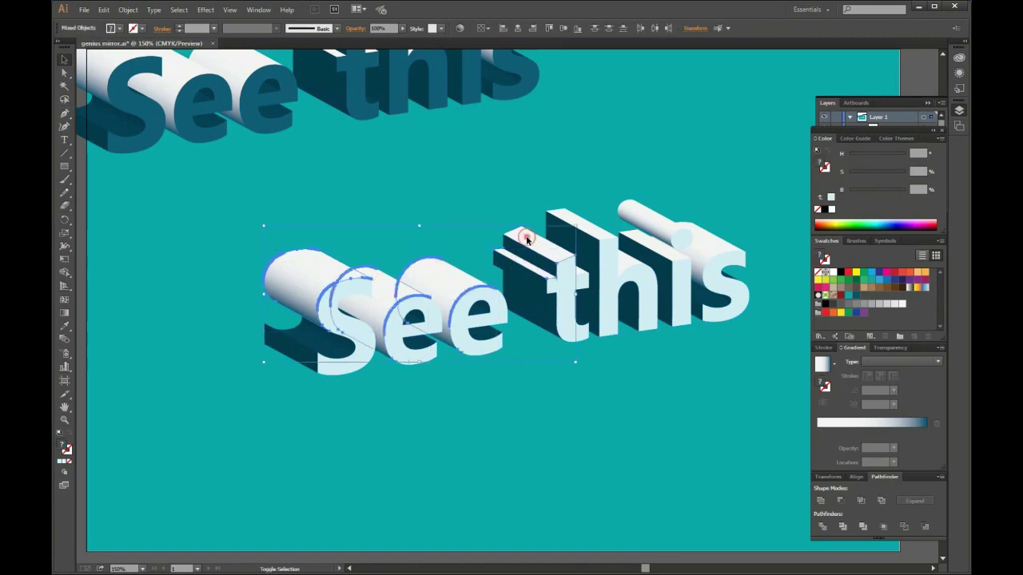
shift+click(597, 235)
shift+click(621, 263)
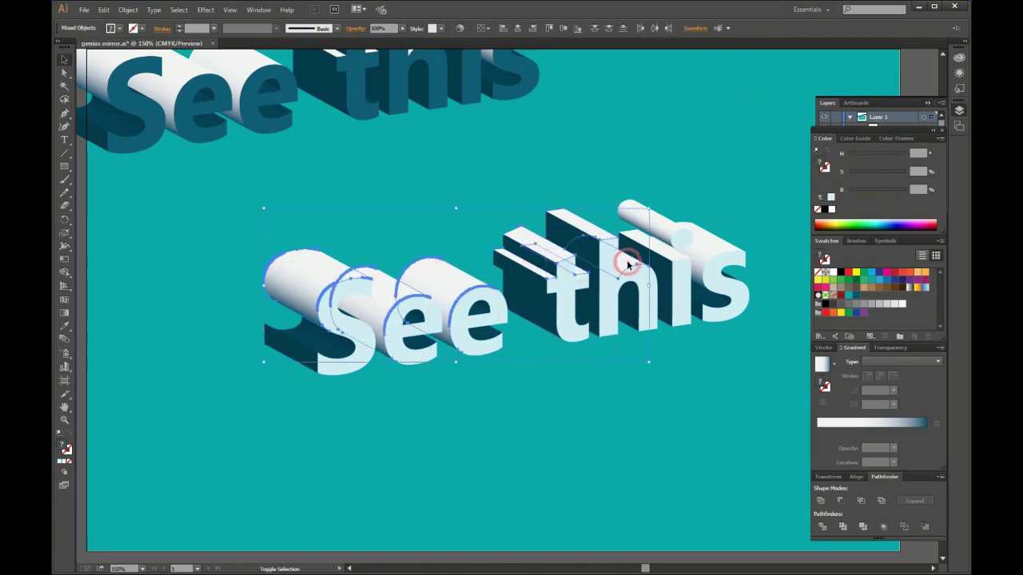
shift+click(659, 232)
shift+click(707, 255)
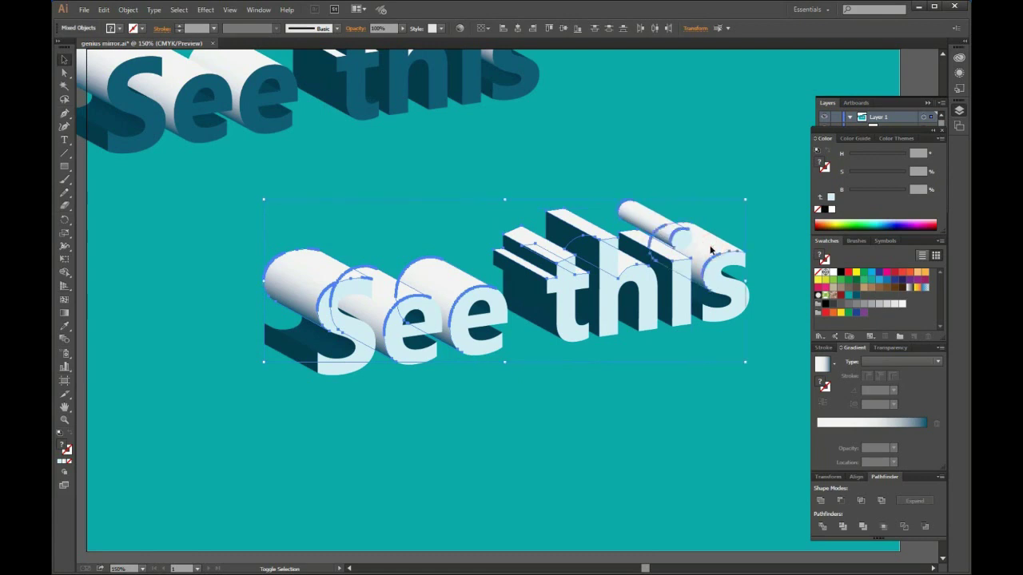
key(i)
click(742, 297)
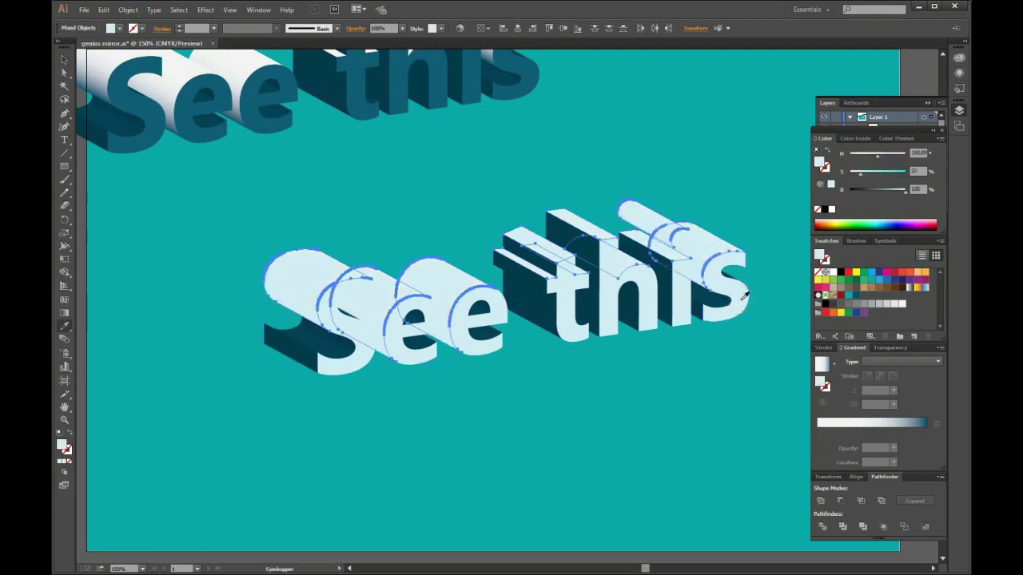
Step: Recolour the dark side pieces under S, e, e, t, h, i and s pale blue
click(65, 60)
click(159, 208)
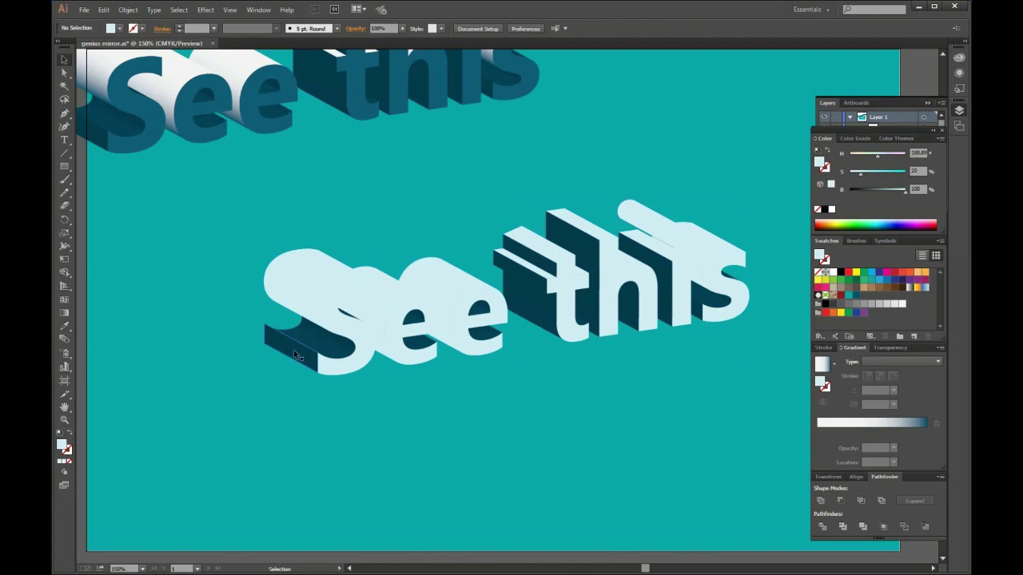
click(334, 351)
shift+click(347, 314)
shift+click(415, 329)
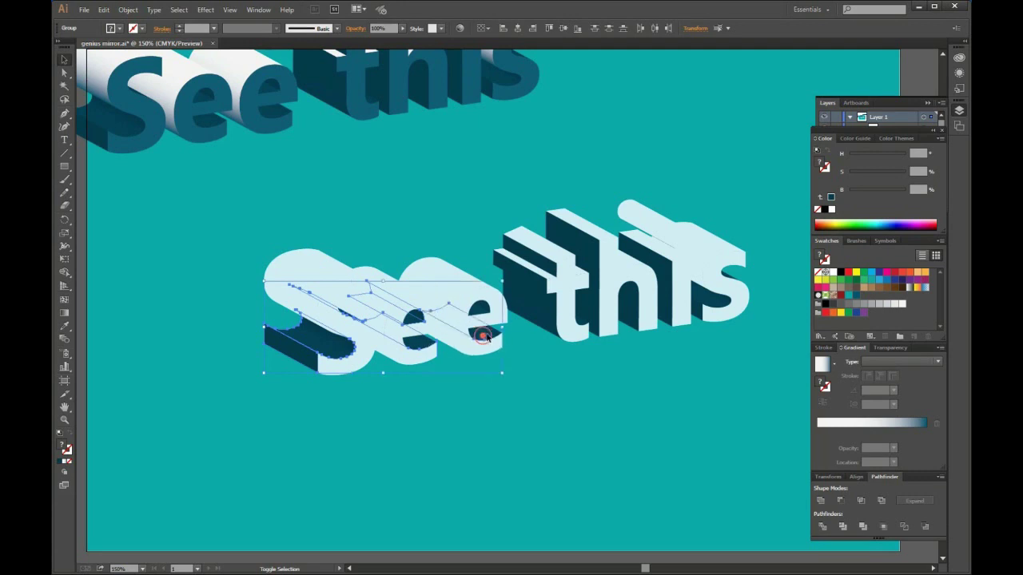
shift+click(479, 305)
shift+click(529, 276)
shift+click(597, 296)
shift+click(631, 264)
shift+click(664, 279)
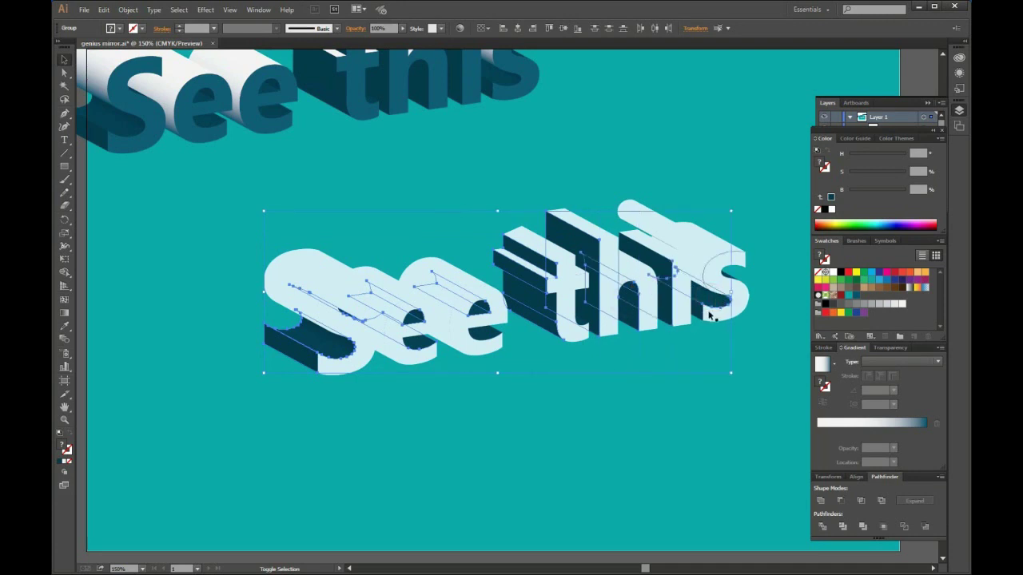
shift+click(727, 276)
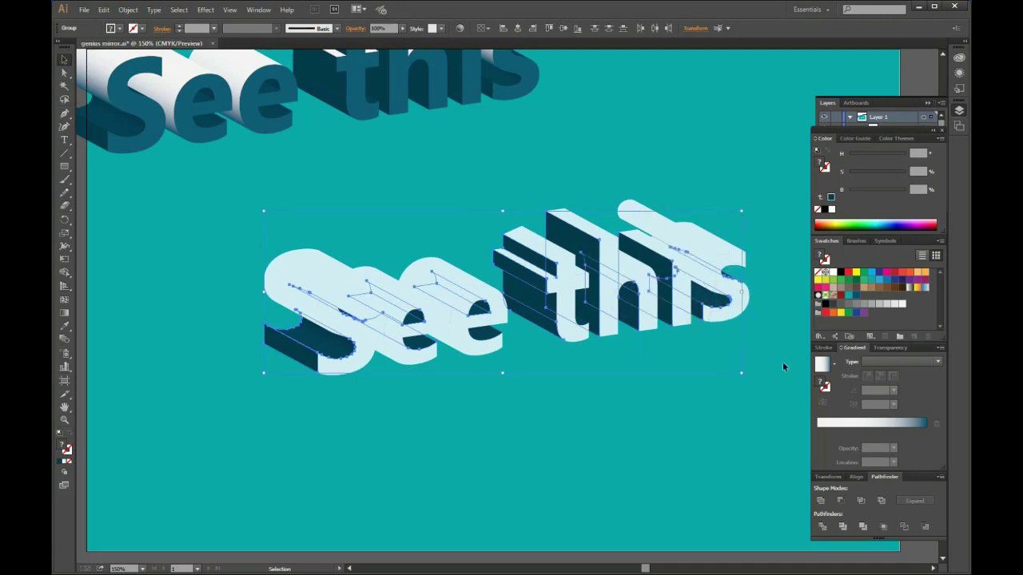
key(i)
click(724, 312)
Step: Colour the last dark pieces under the e and t pale blue, then select the whole 3D text
key(v)
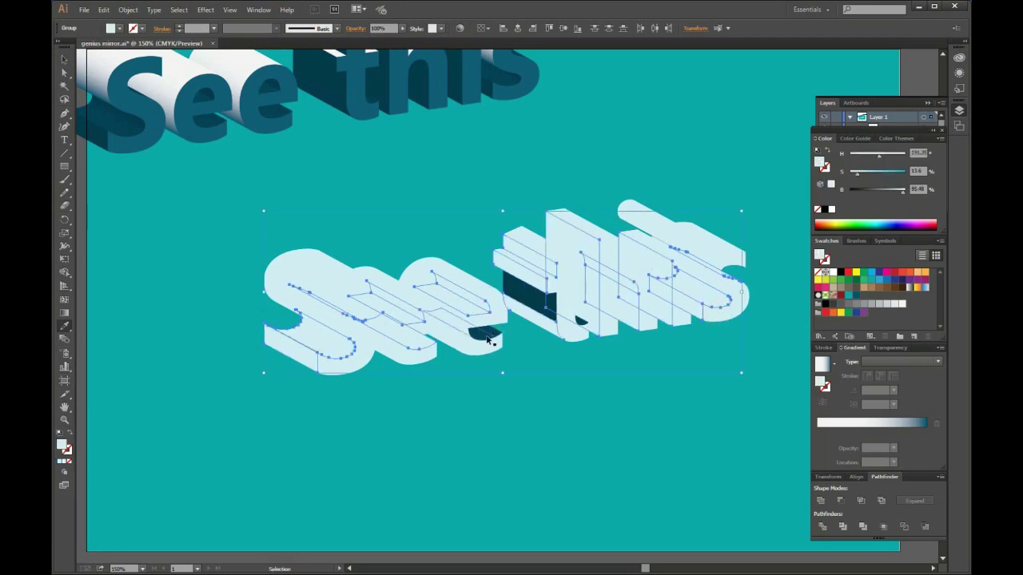
shift+click(488, 339)
shift+click(542, 310)
key(i)
click(578, 329)
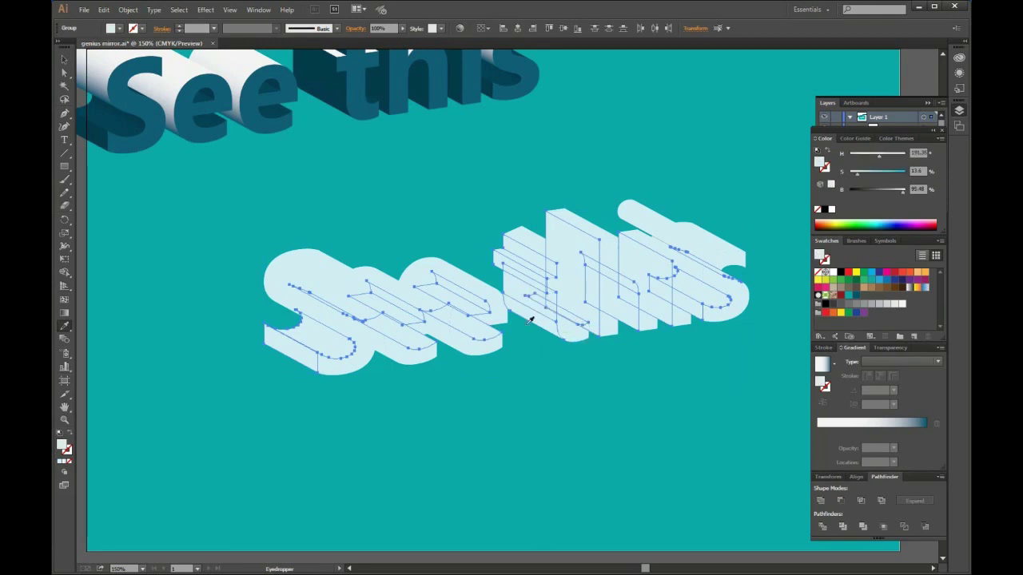
click(65, 60)
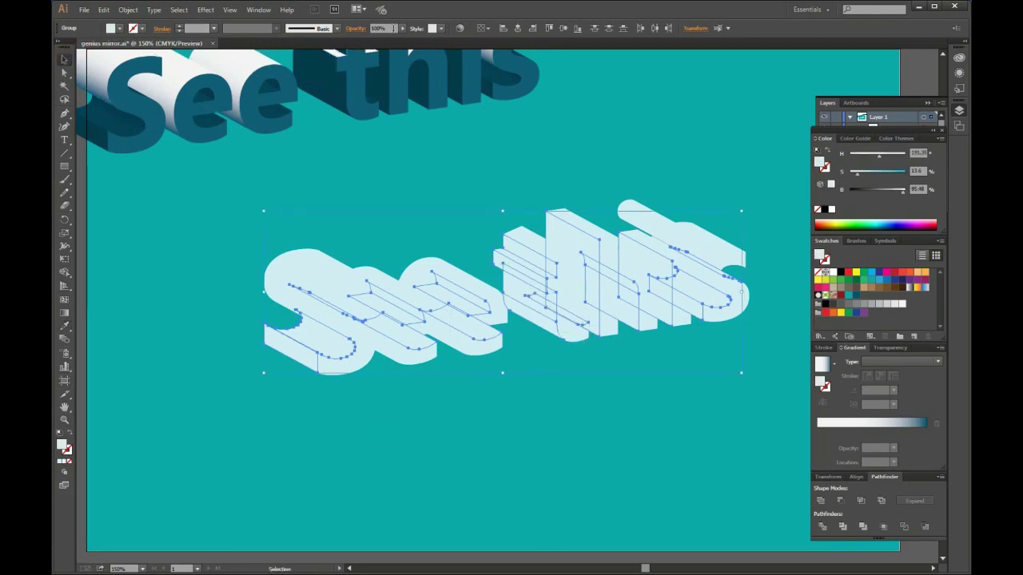
click(403, 29)
text(30)
Step: Commit 30% opacity on the 3D text and select the flat 'See this' text group
key(Return)
click(891, 349)
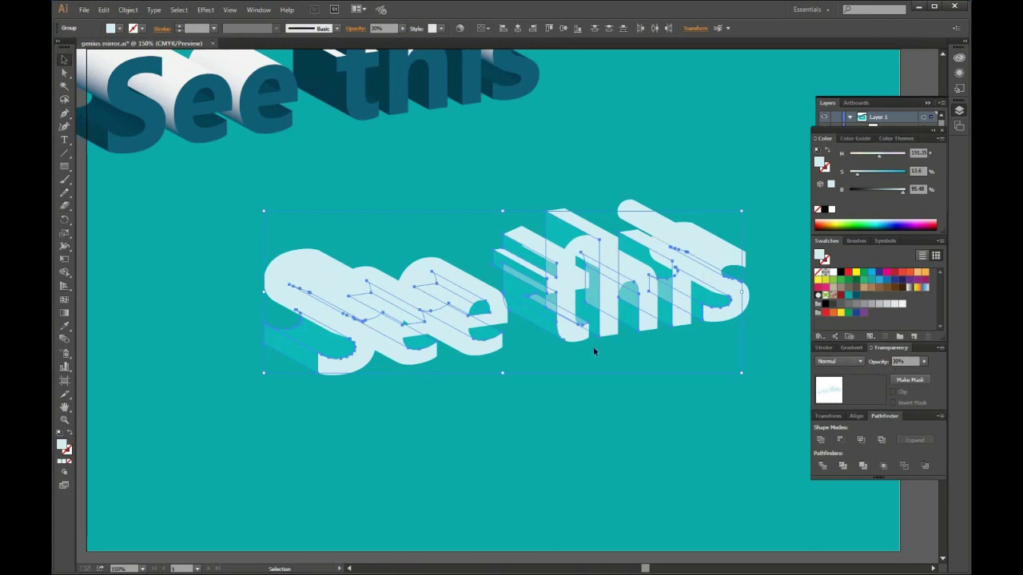
click(147, 222)
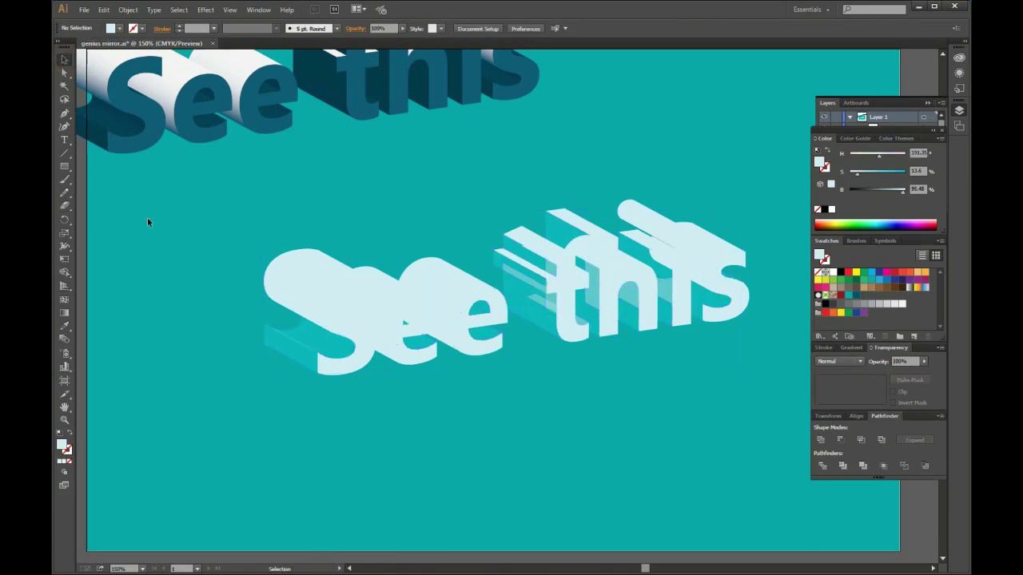
click(327, 369)
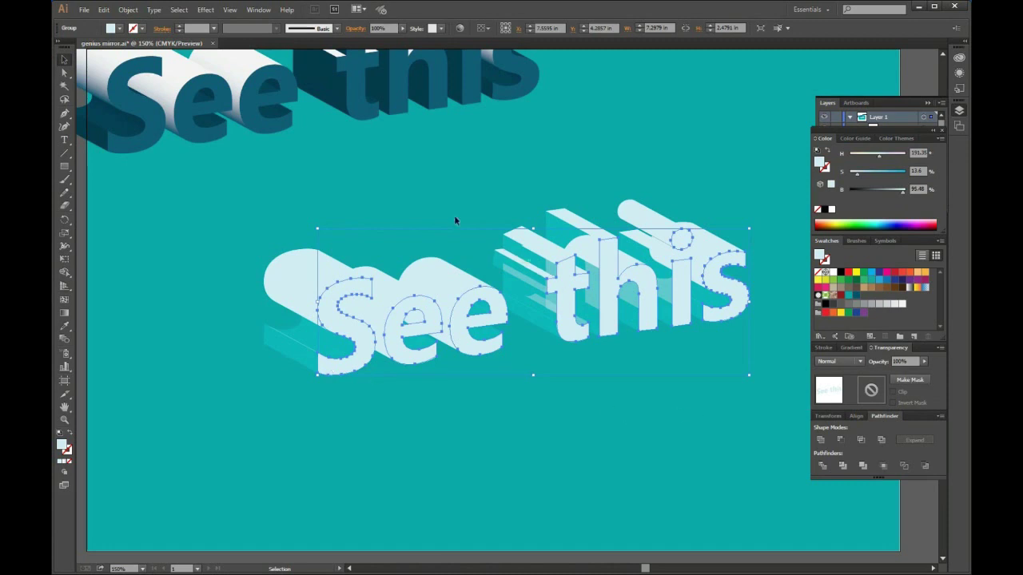
Step: Give the front 'See this' letters a white 2 pt stroke and remove their fill
click(132, 28)
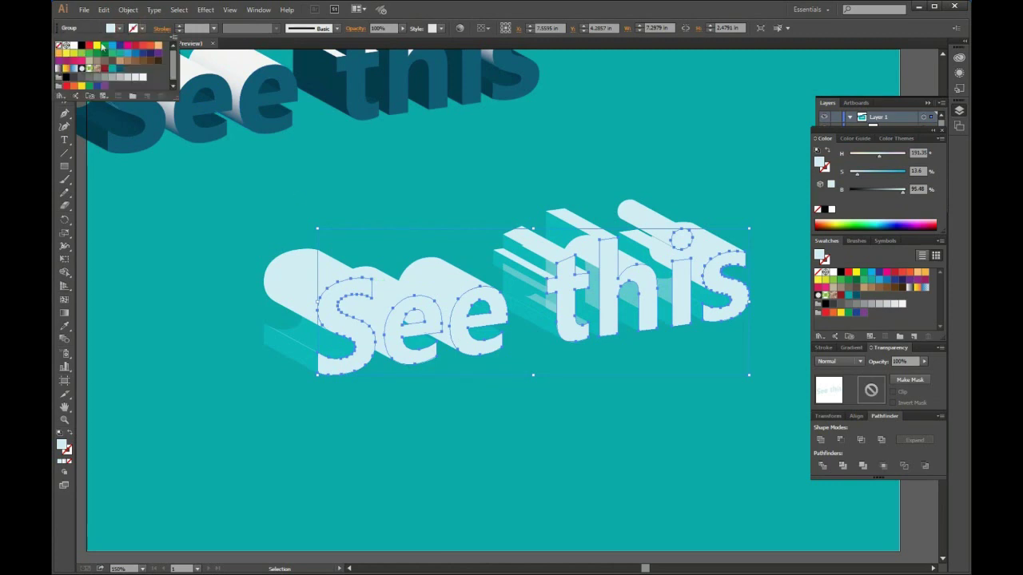
click(73, 47)
click(132, 28)
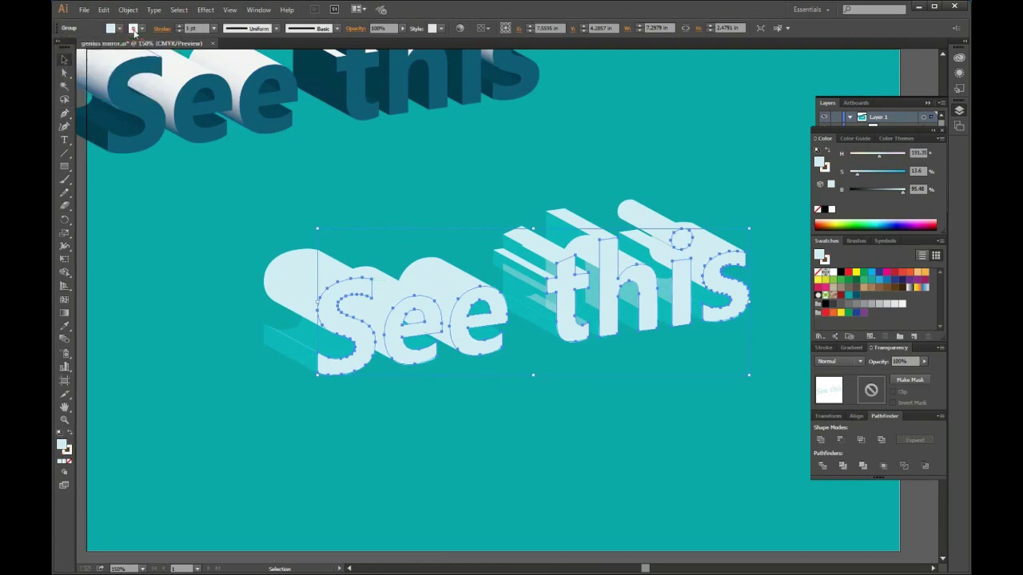
click(162, 28)
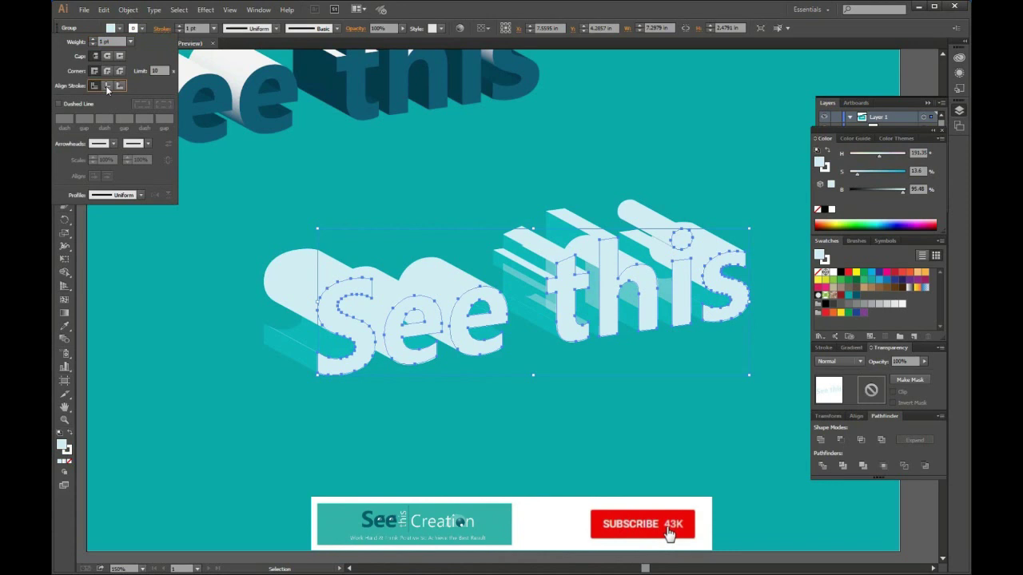
click(93, 38)
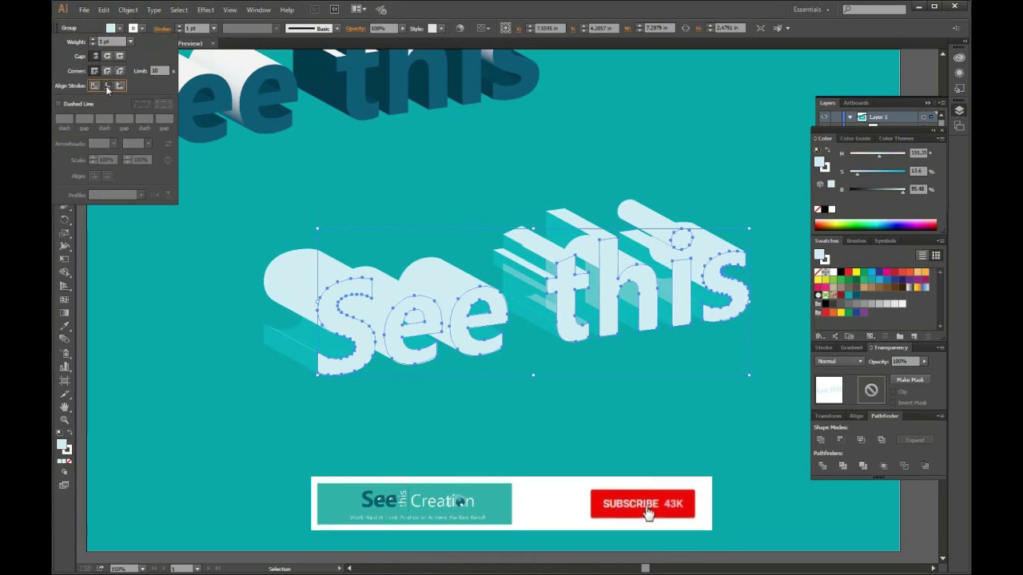
click(240, 194)
click(334, 322)
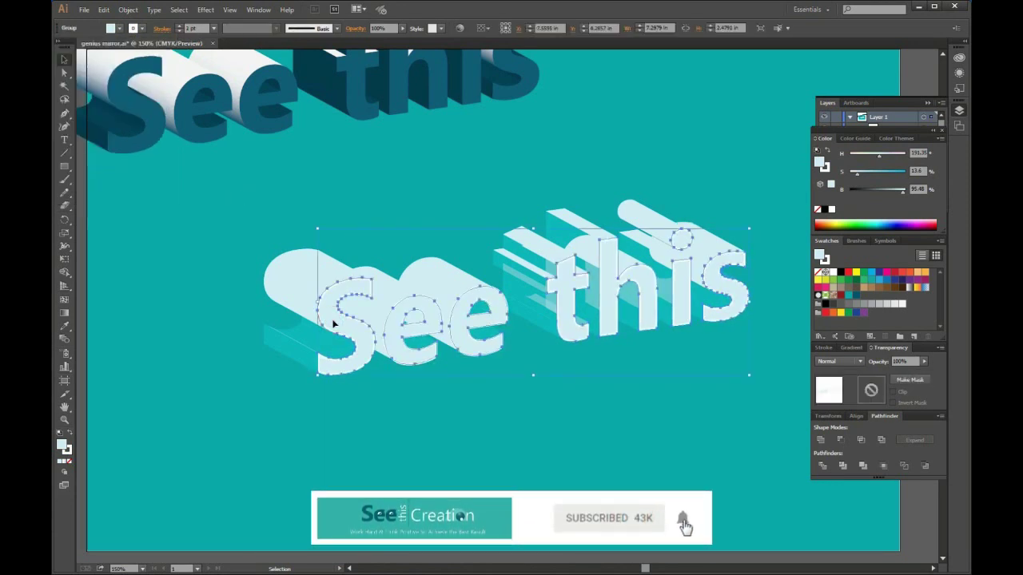
click(71, 461)
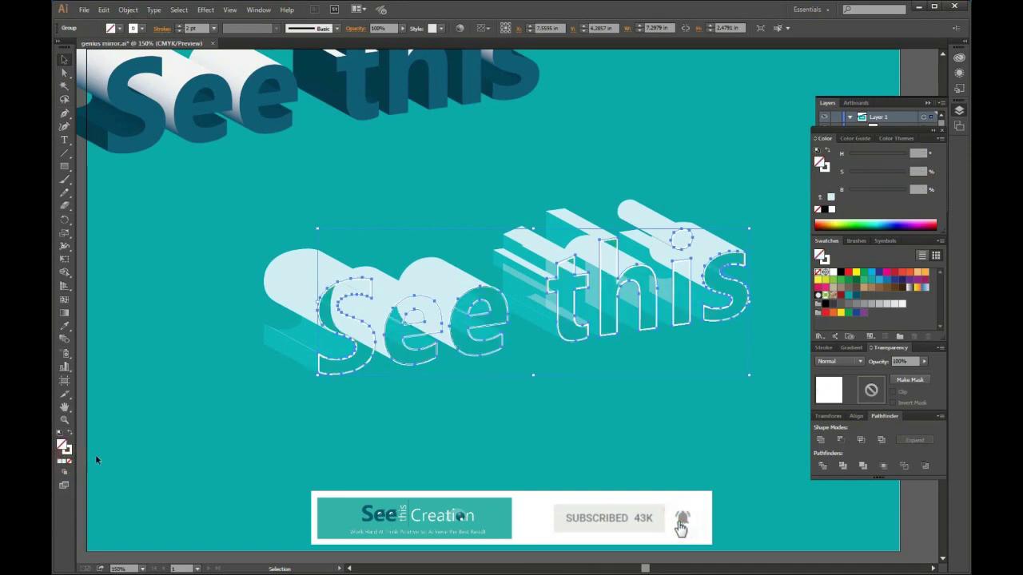
click(209, 433)
Step: Set the See, t, his and s extrusion shapes to 50% opacity
click(306, 279)
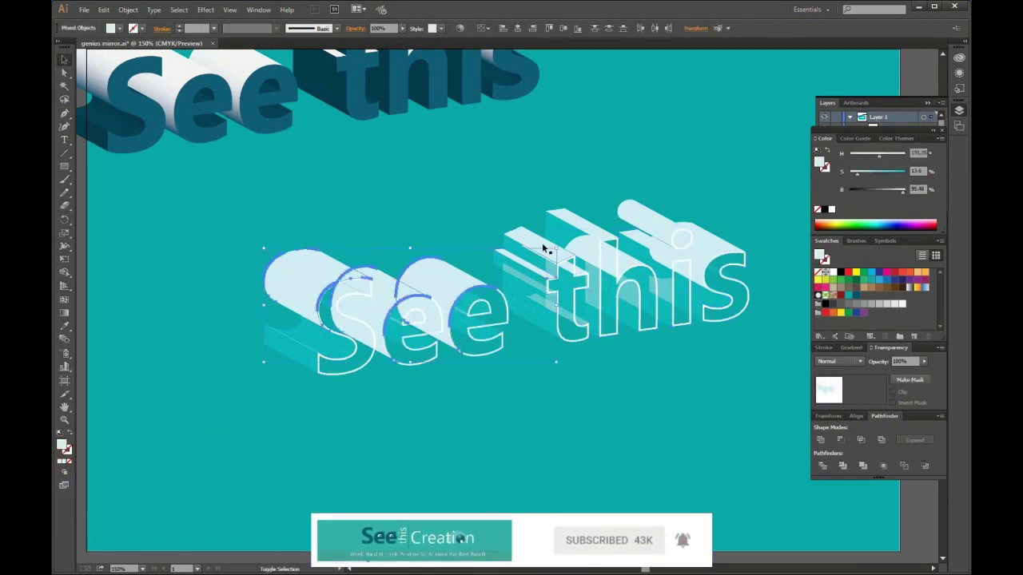
shift+click(581, 276)
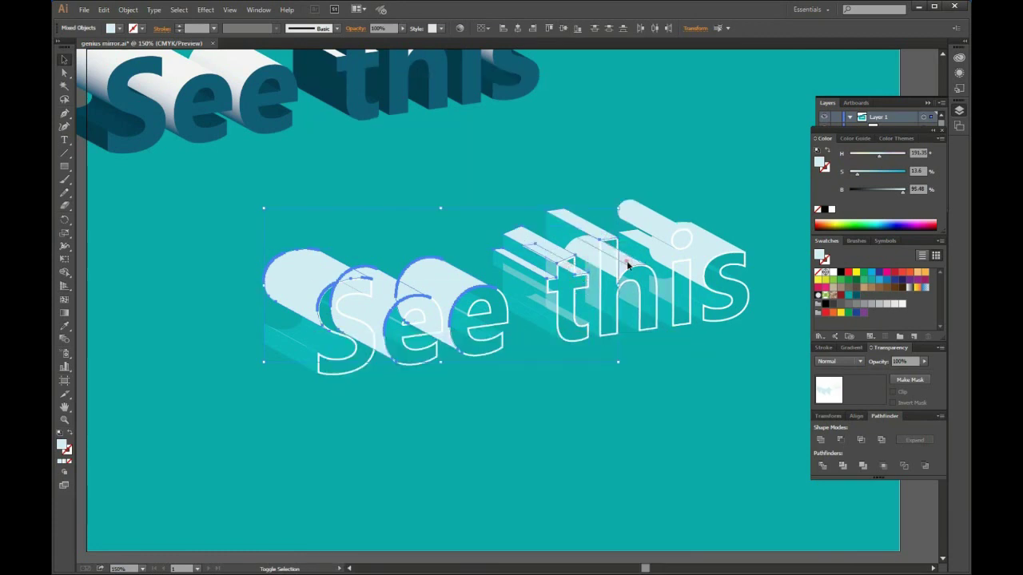
shift+click(669, 248)
shift+click(715, 255)
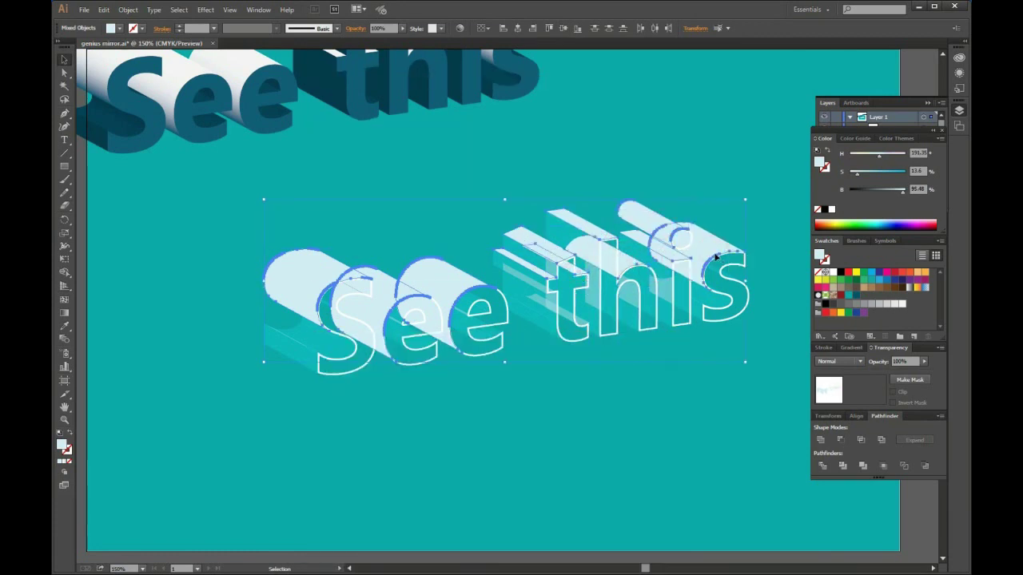
text(50)
key(Return)
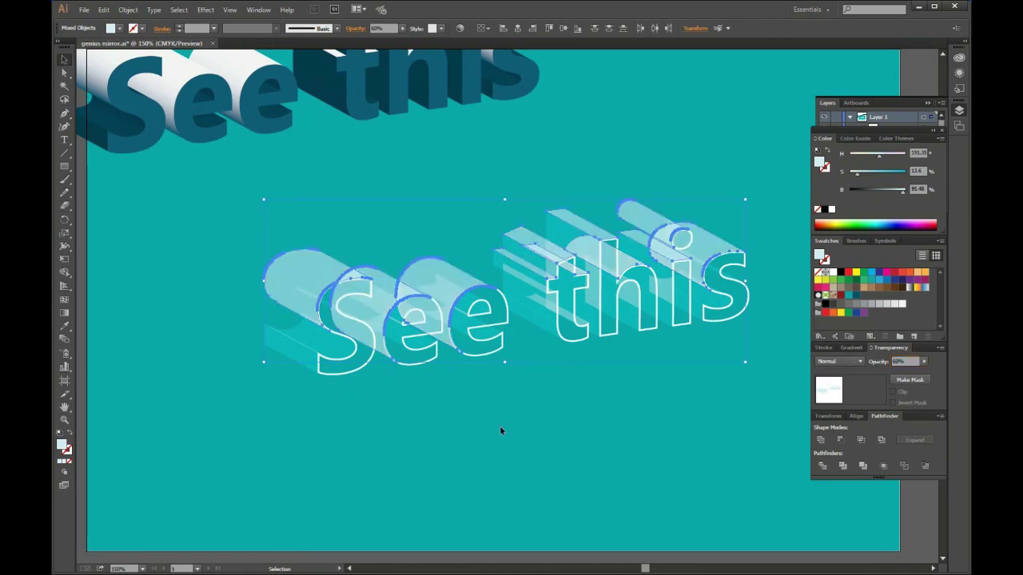
click(501, 432)
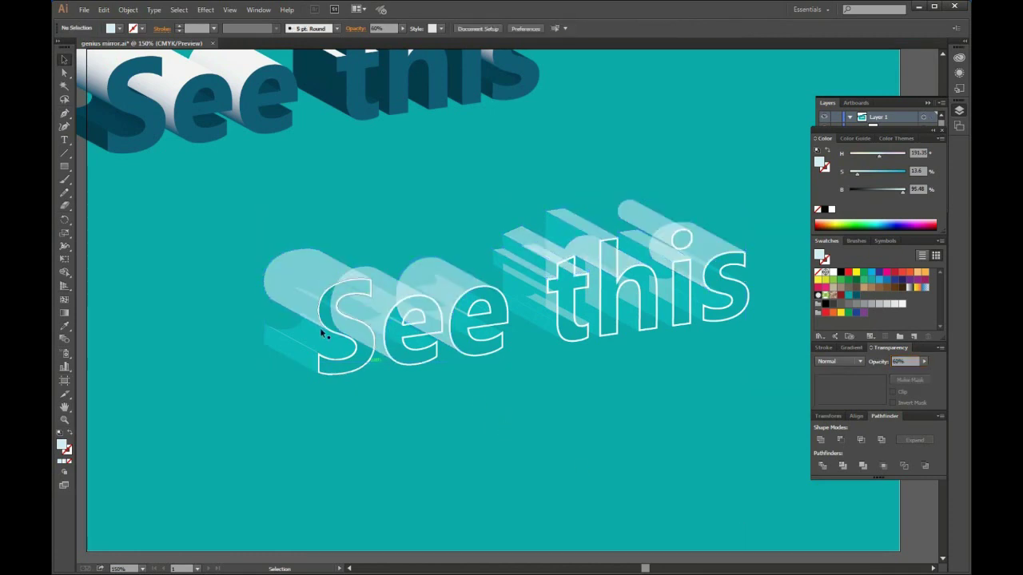
Step: Move the extrusion piece atop the t down to the t's base
scroll(657, 379, up, 1)
scroll(662, 331, up, 1)
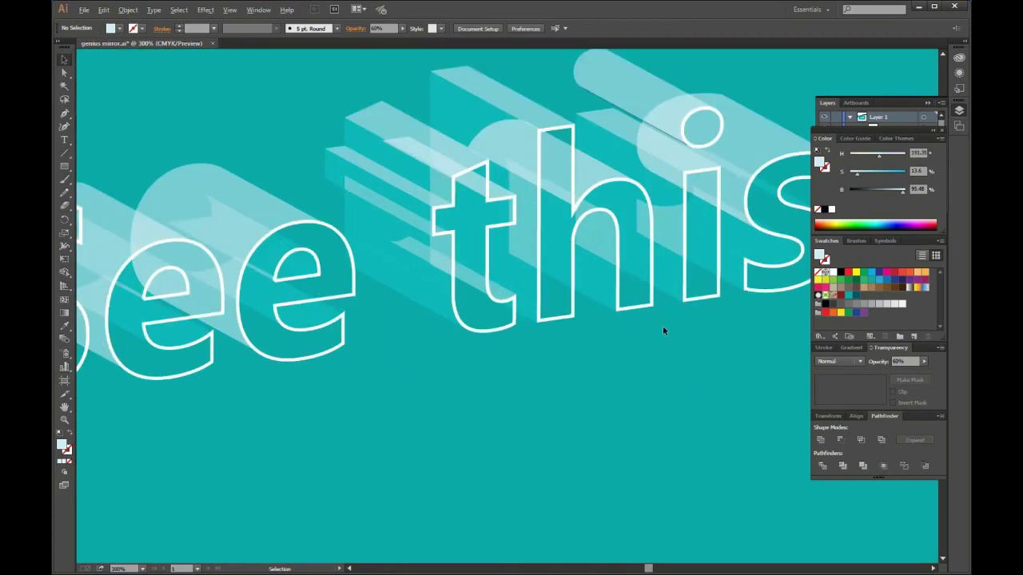
scroll(621, 347, up, 1)
click(448, 174)
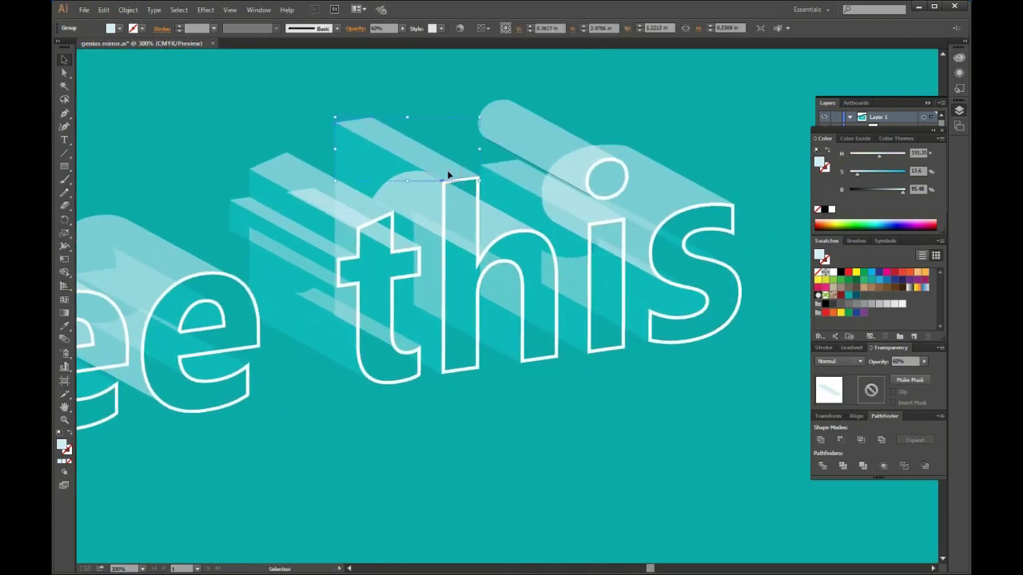
drag(448, 174, 449, 367)
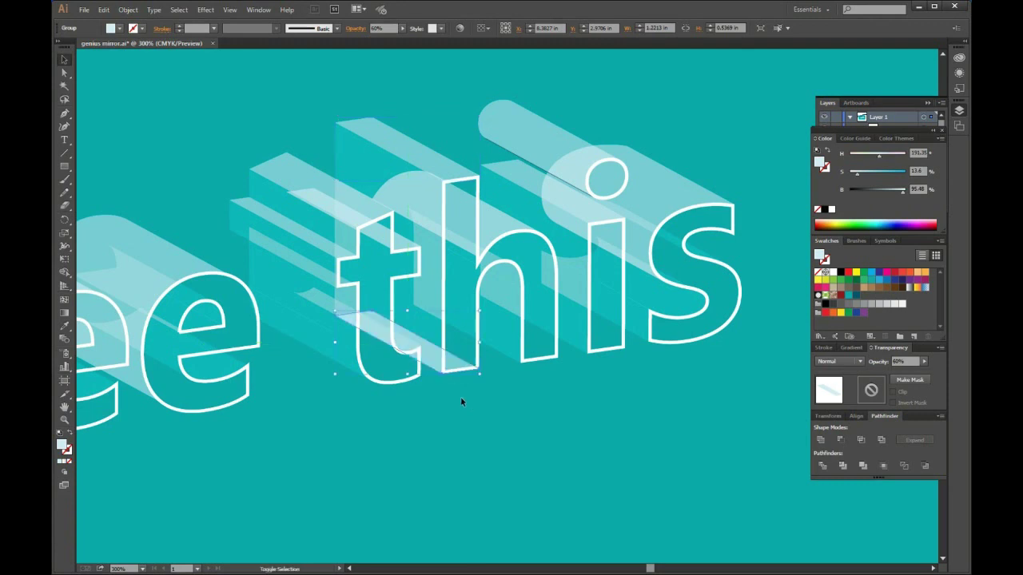
scroll(465, 400, up, 2)
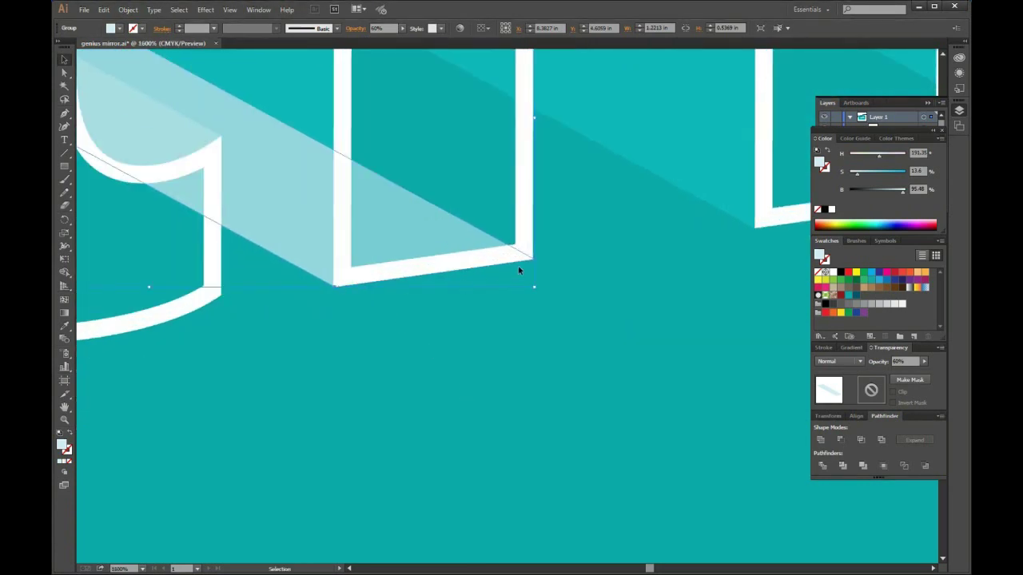
scroll(551, 285, down, 1)
scroll(418, 338, down, 1)
scroll(418, 340, down, 1)
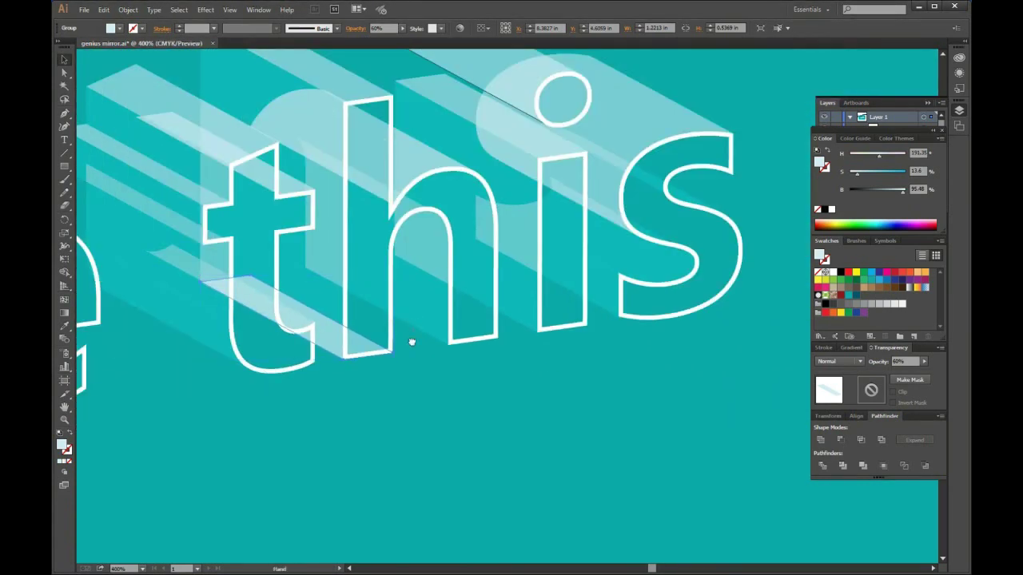
scroll(419, 340, up, 1)
Step: Place a copy of that piece further right and nudge it into alignment
drag(359, 392, 497, 364)
scroll(472, 389, up, 3)
scroll(463, 383, up, 2)
mouse_move(620, 444)
mouse_down()
mouse_move(519, 373)
mouse_move(524, 431)
mouse_up()
click(525, 432)
Step: Copy the i dot extrusion piece 1.09 in lower behind the 'this' lettering
scroll(372, 444, down, 5)
drag(468, 465, 479, 444)
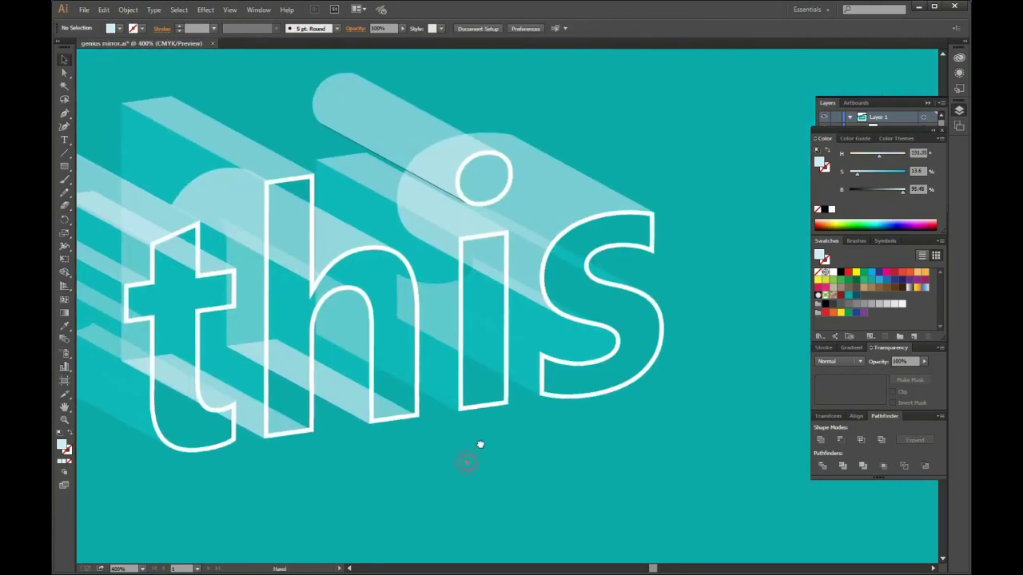
drag(472, 215, 483, 399)
scroll(541, 444, down, 2)
scroll(528, 459, down, 1)
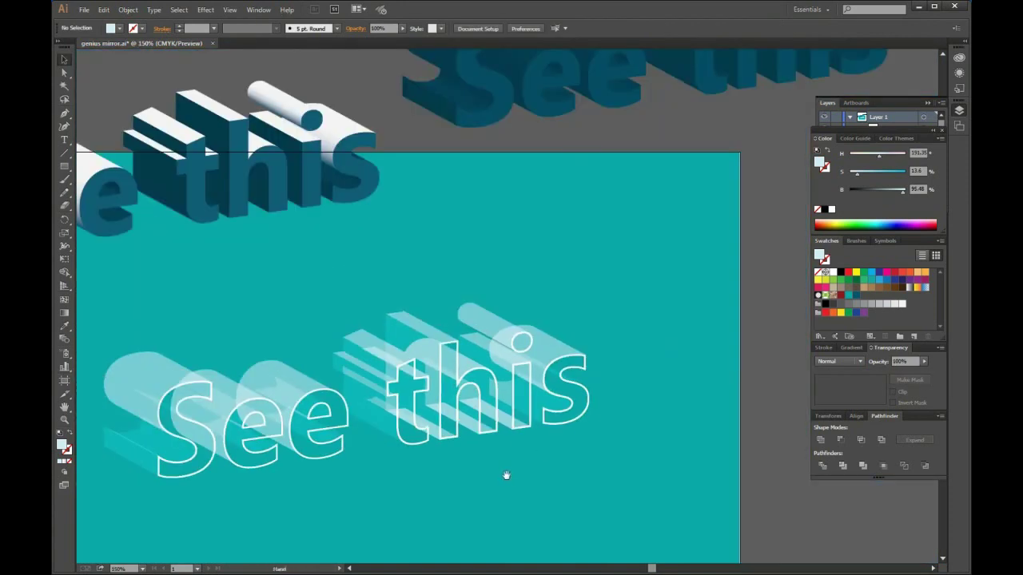
drag(506, 475, 584, 391)
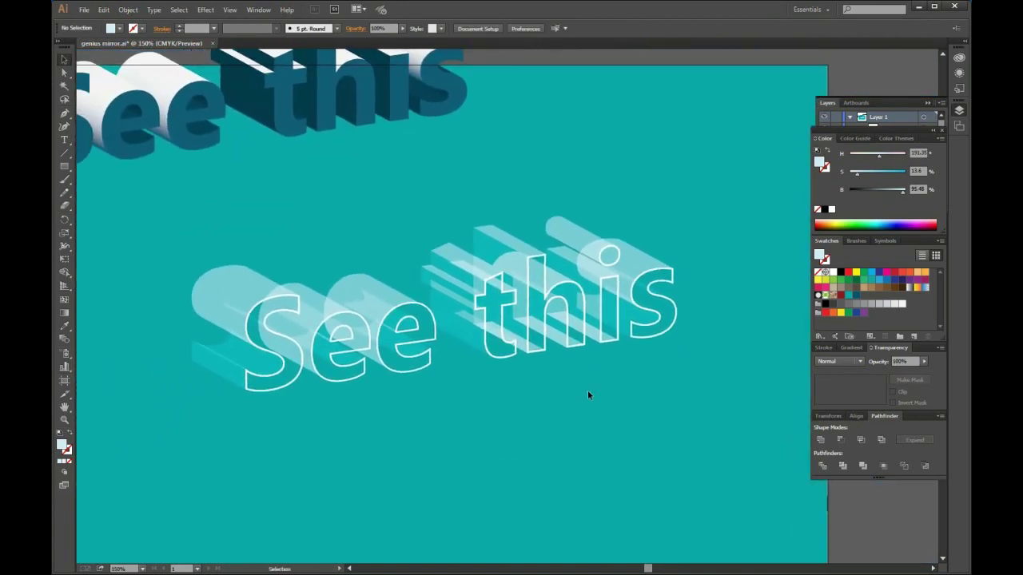
Step: Group the outlined 'See this' pieces and move the group down-right
scroll(470, 418, down, 1)
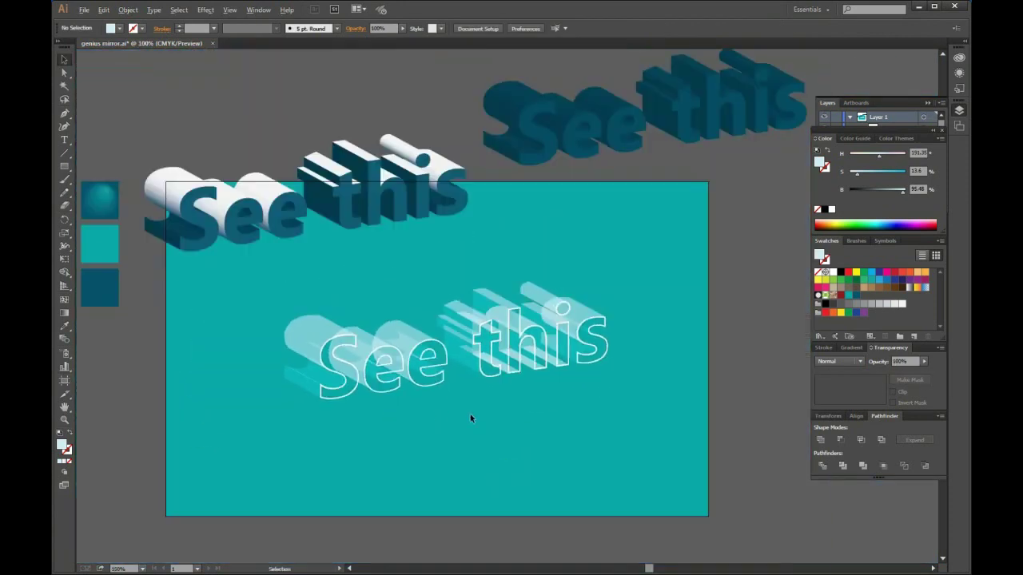
drag(630, 417, 332, 311)
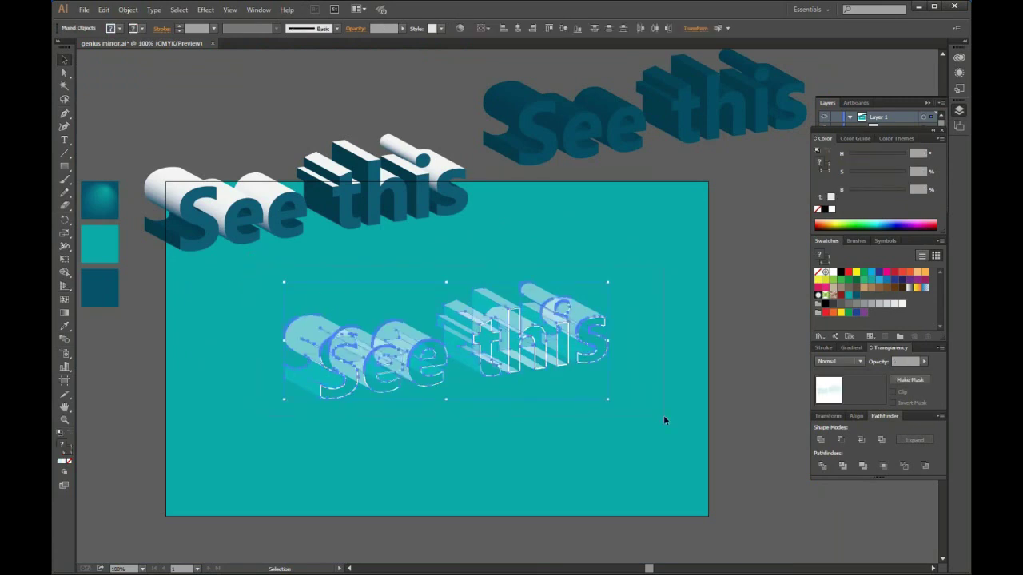
right_click(491, 362)
click(515, 413)
drag(496, 366, 548, 452)
Step: Position the dark 3D 'See this' directly over the outlined text near the artboard centre
mouse_move(400, 220)
mouse_down()
mouse_move(512, 349)
mouse_move(513, 338)
mouse_up()
mouse_move(389, 420)
mouse_down()
mouse_move(345, 334)
mouse_move(335, 336)
mouse_up()
scroll(336, 337, up, 9)
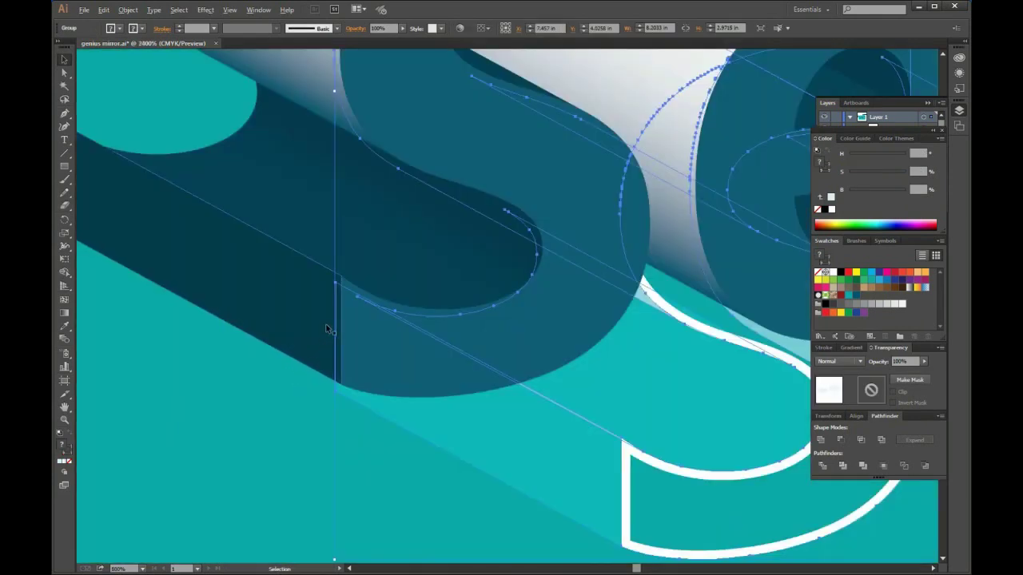
scroll(327, 329, up, 2)
drag(381, 283, 440, 274)
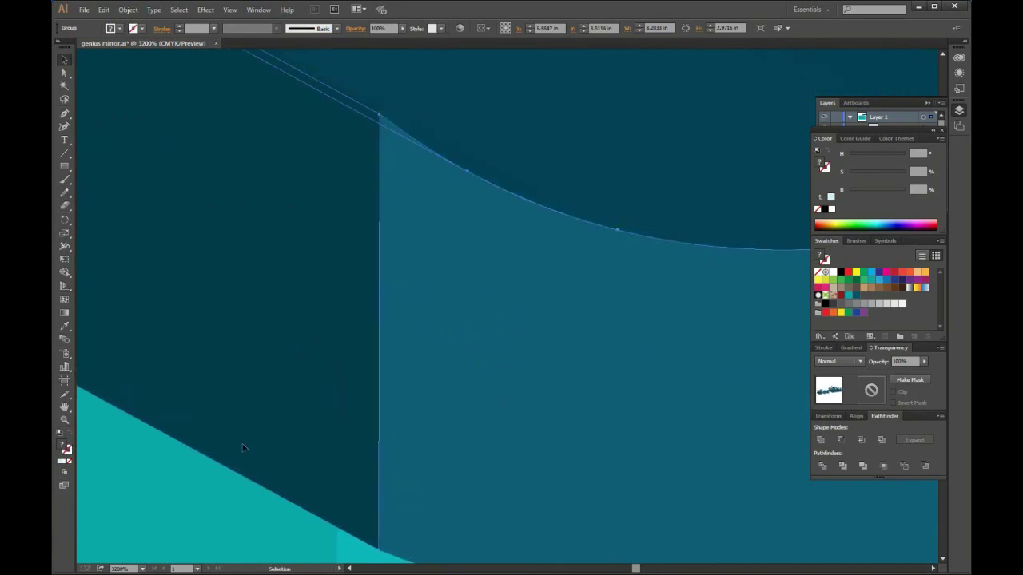
drag(392, 199, 365, 200)
scroll(366, 200, down, 4)
mouse_move(258, 226)
mouse_down()
mouse_move(293, 301)
mouse_move(243, 338)
mouse_up()
scroll(331, 287, down, 4)
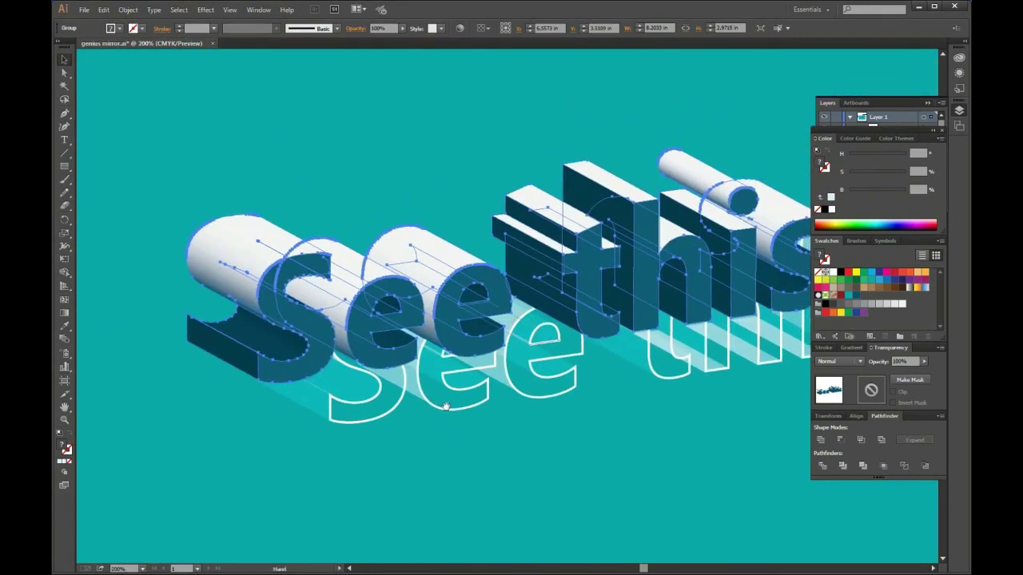
click(902, 109)
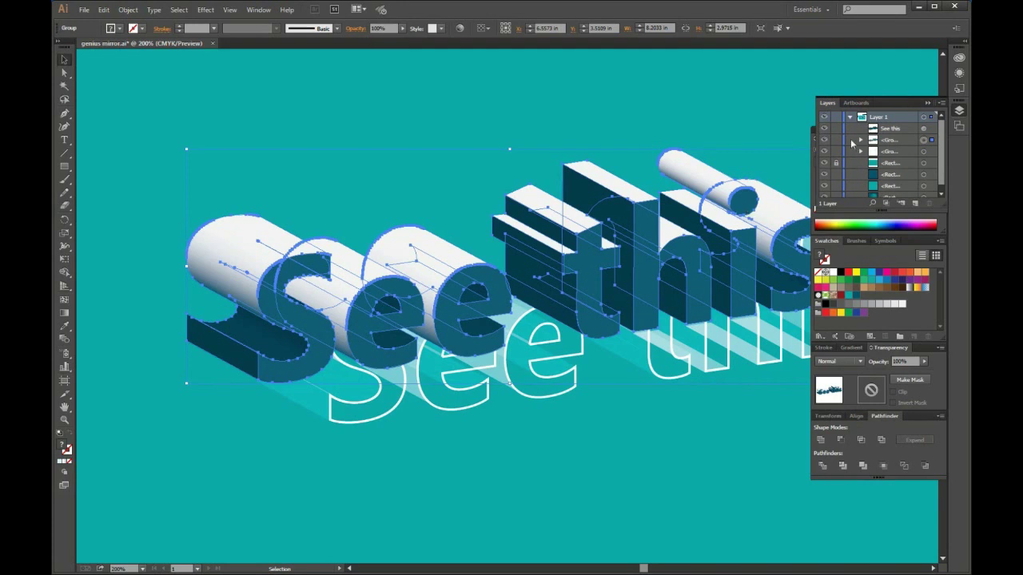
Step: Send the 3D letters backward behind the outlines and nudge the outlined text left to align
scroll(469, 332, down, 1)
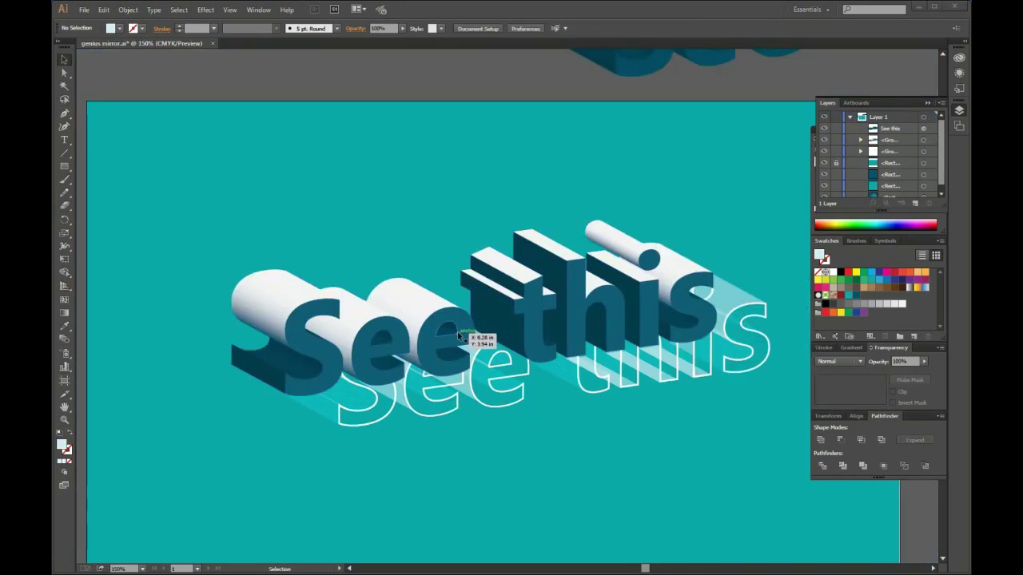
right_click(469, 331)
mouse_move(498, 420)
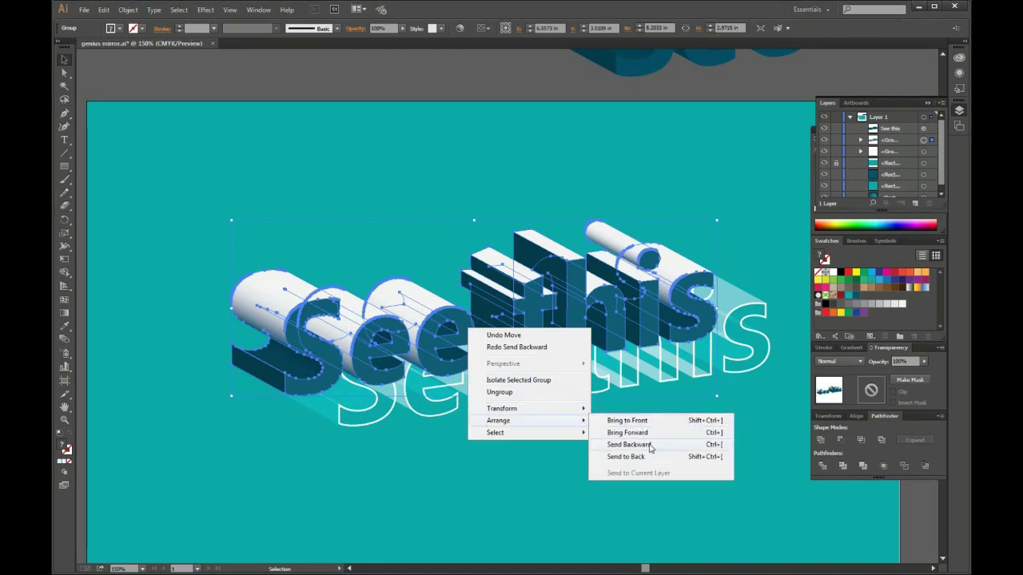
click(648, 445)
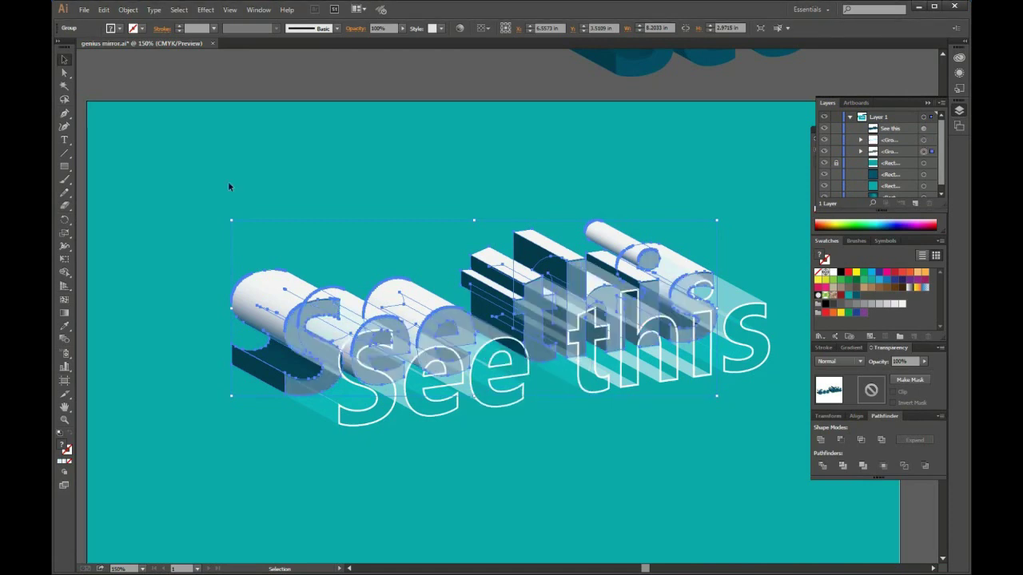
click(340, 361)
scroll(262, 339, up, 3)
scroll(262, 333, up, 2)
scroll(434, 315, up, 2)
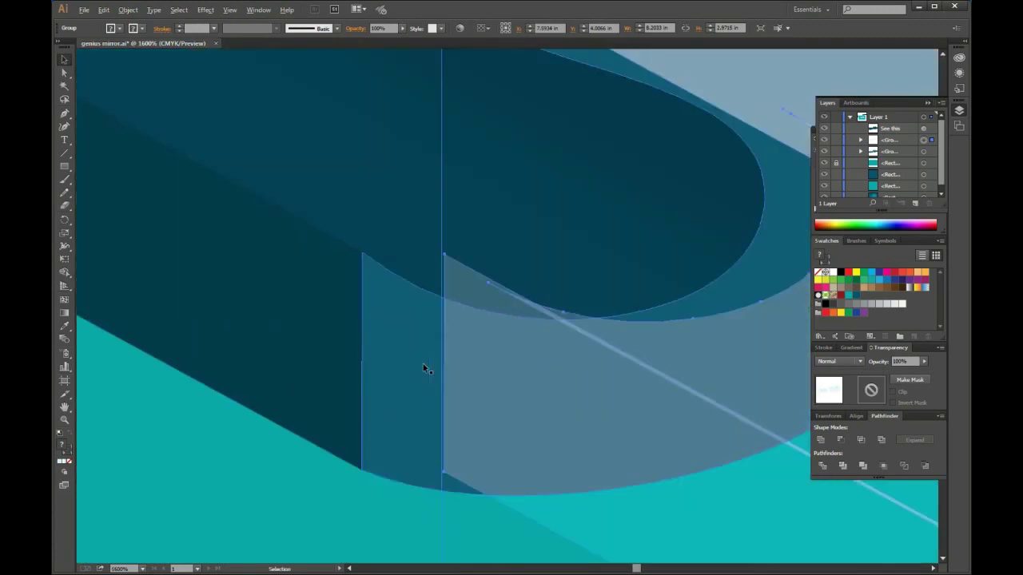
drag(449, 272, 367, 272)
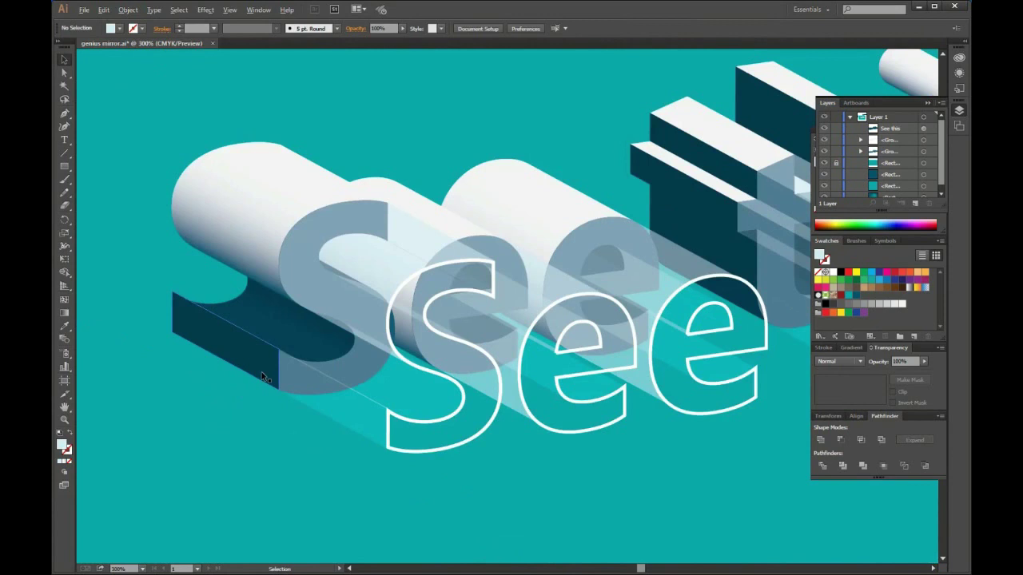
scroll(261, 372, down, 7)
click(461, 431)
Step: Group the outlined lettering and the 3D lettering into one group
scroll(461, 432, down, 1)
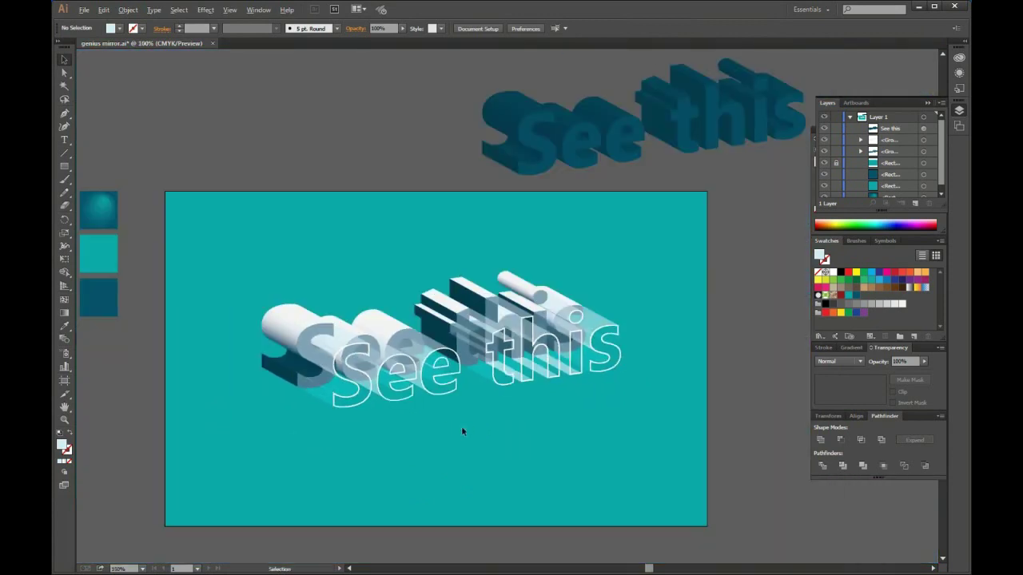
scroll(460, 432, down, 1)
drag(486, 376, 486, 399)
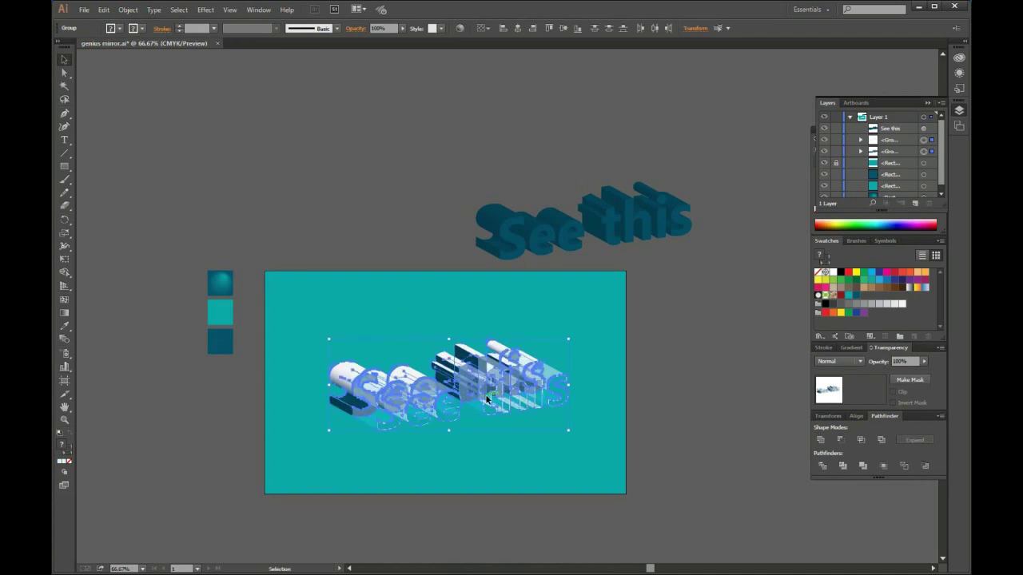
right_click(496, 391)
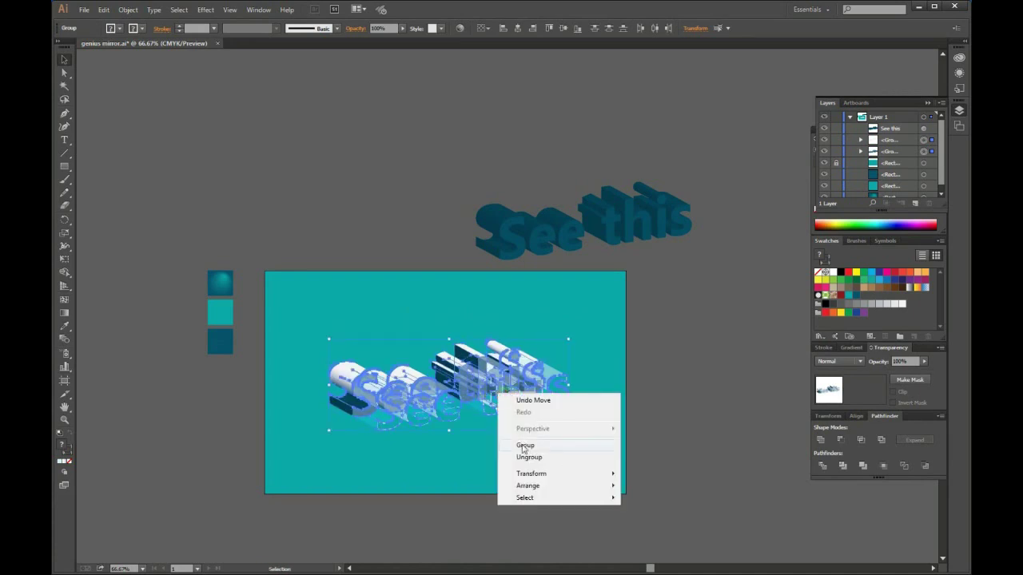
click(515, 444)
scroll(434, 445, up, 1)
scroll(434, 444, up, 1)
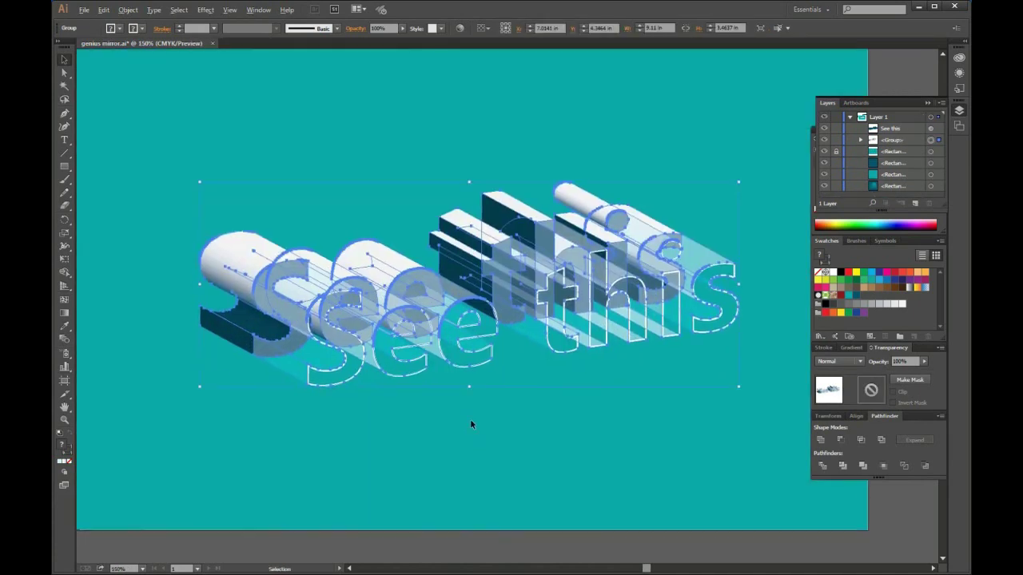
scroll(470, 418, down, 1)
click(468, 425)
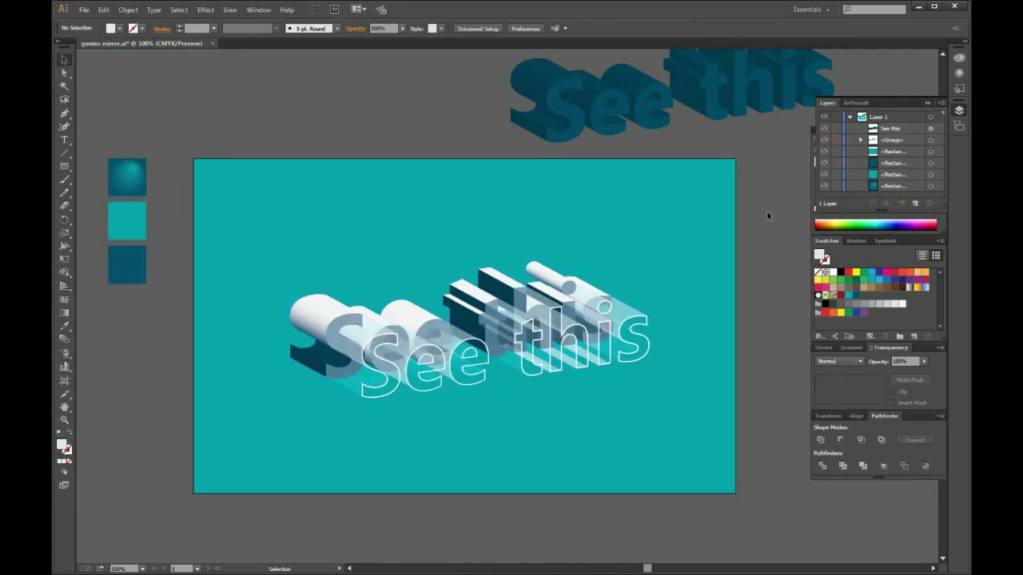
Step: Apply the radial teal gradient to the background with its bright centre at upper left
click(466, 237)
key(i)
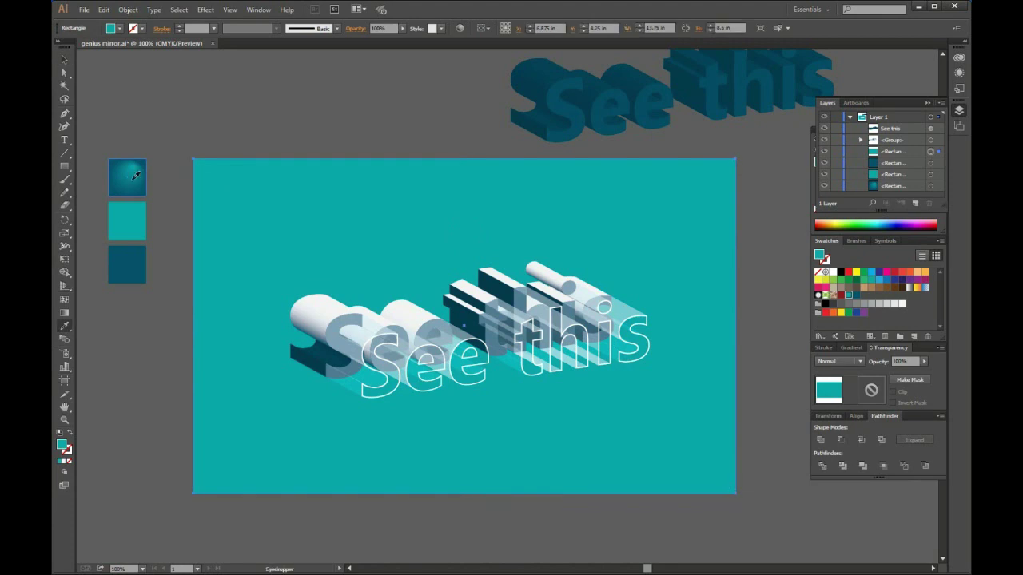
click(136, 175)
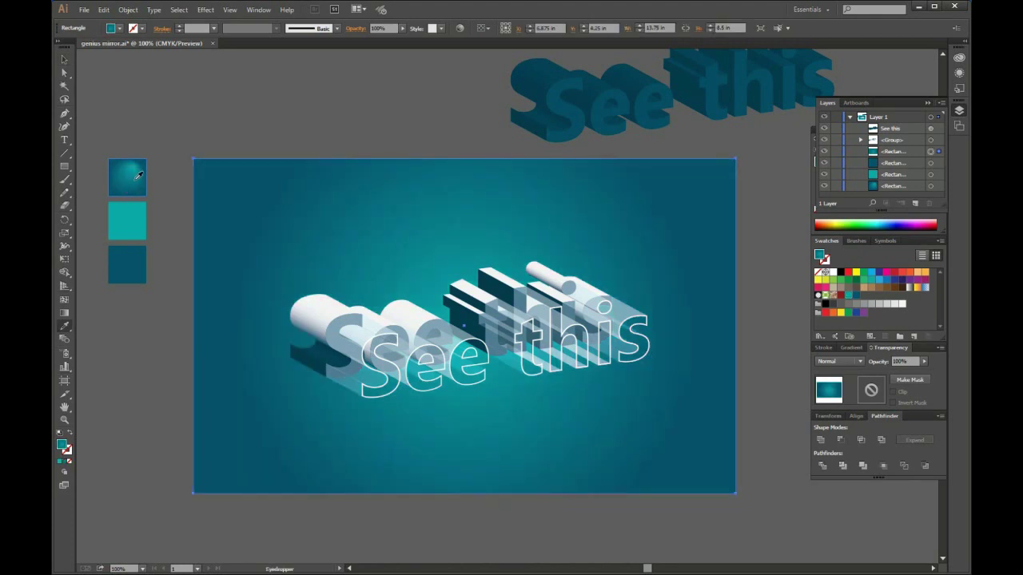
key(g)
click(385, 216)
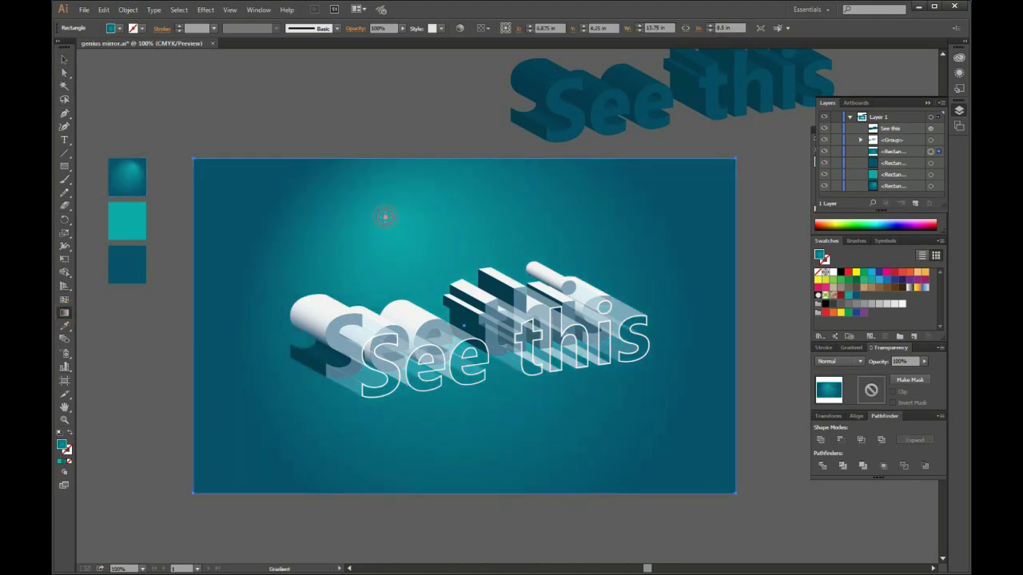
click(356, 215)
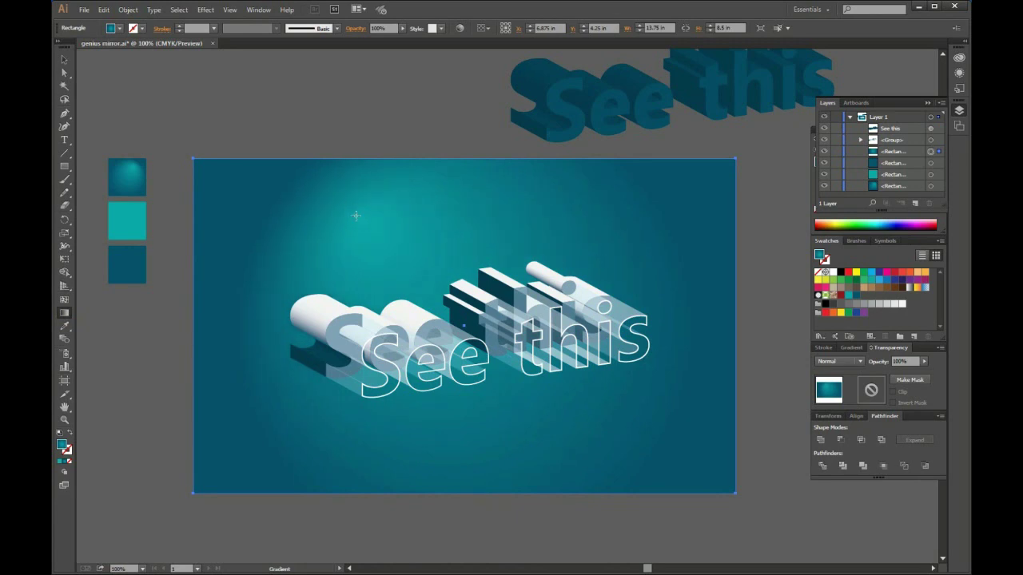
click(347, 216)
click(407, 222)
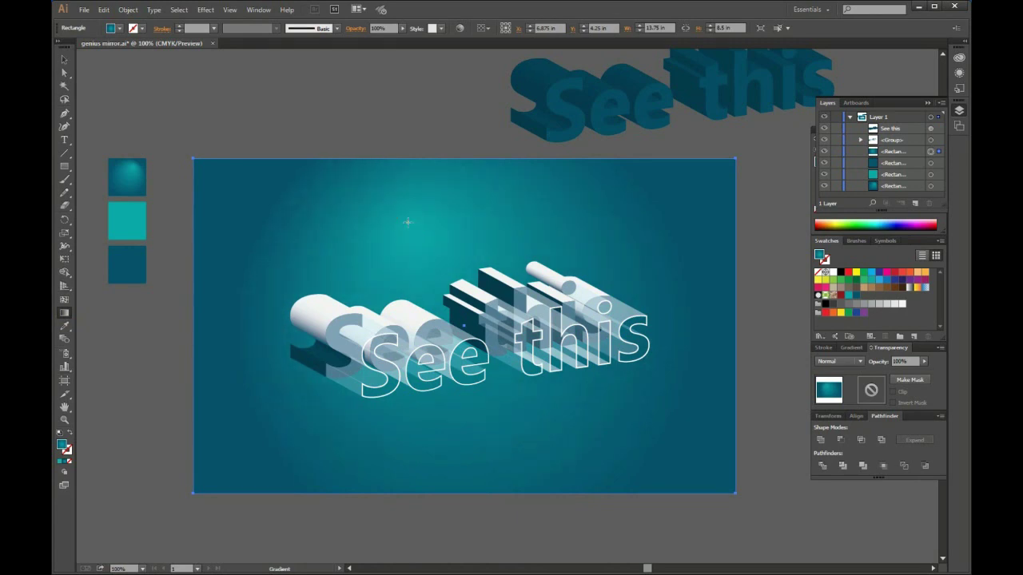
click(327, 224)
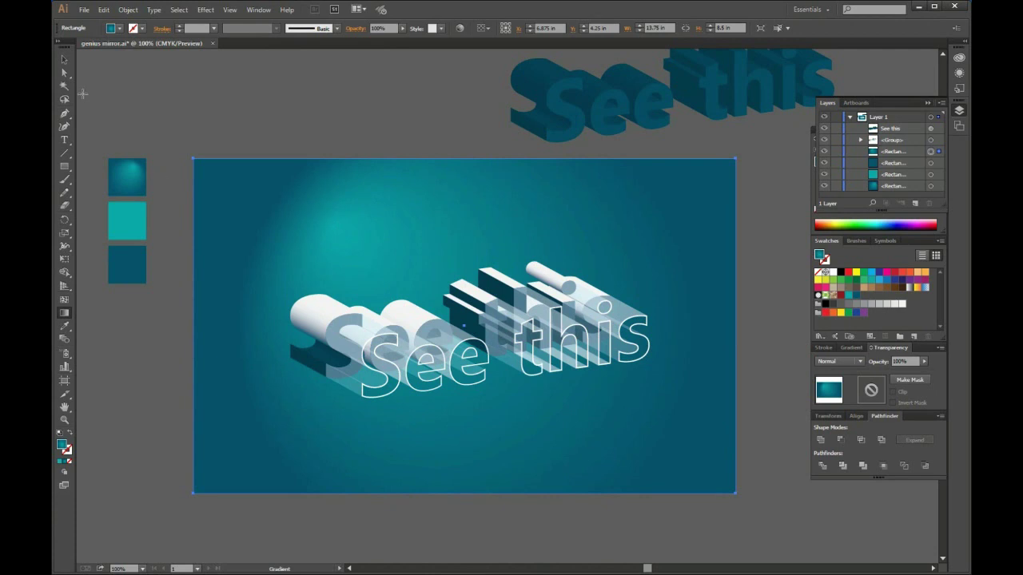
Step: Shift the gradient midpoint right and add a lighter teal stop near the start
scroll(392, 265, down, 1)
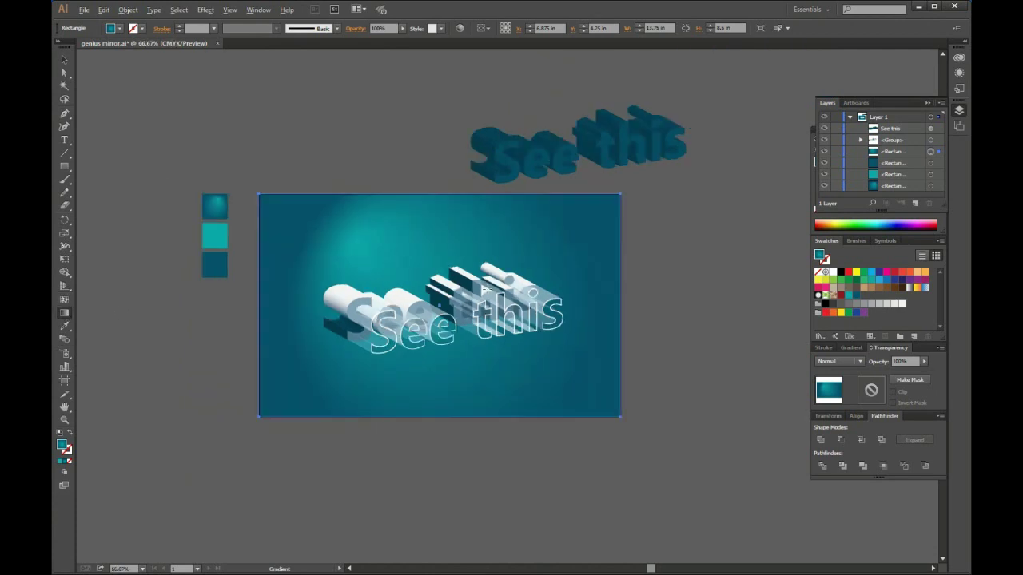
click(850, 348)
scroll(526, 296, up, 1)
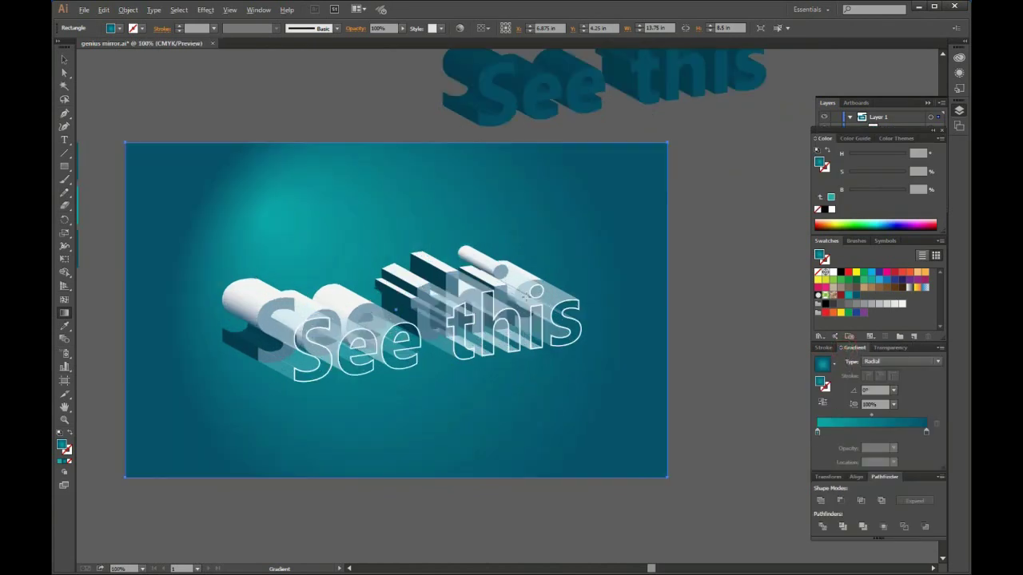
drag(873, 415, 873, 415)
click(835, 432)
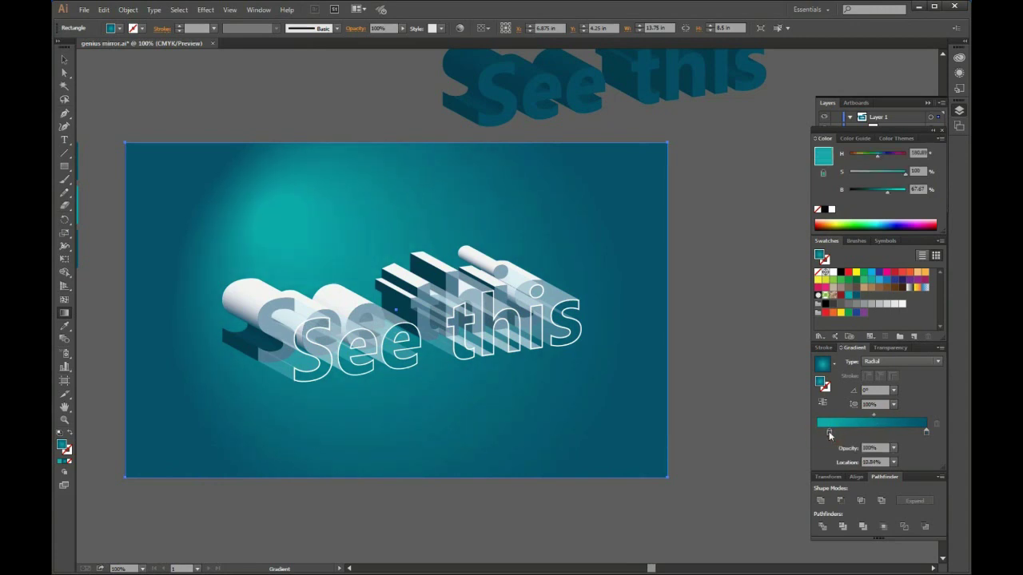
Step: Zoom out and resize the 'See this' lettering group by its corner handle
key(ctrl+minus)
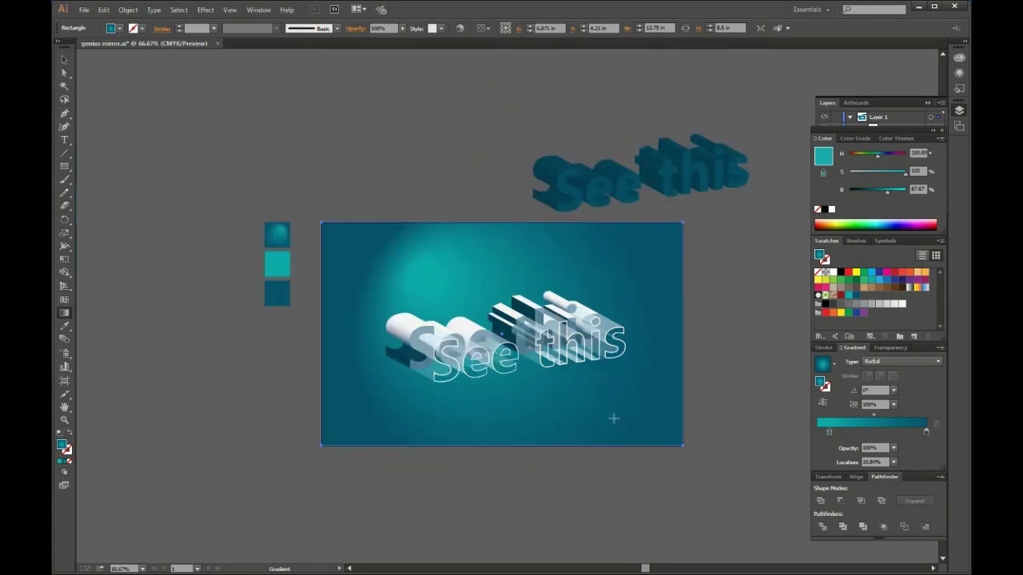
key(v)
click(623, 431)
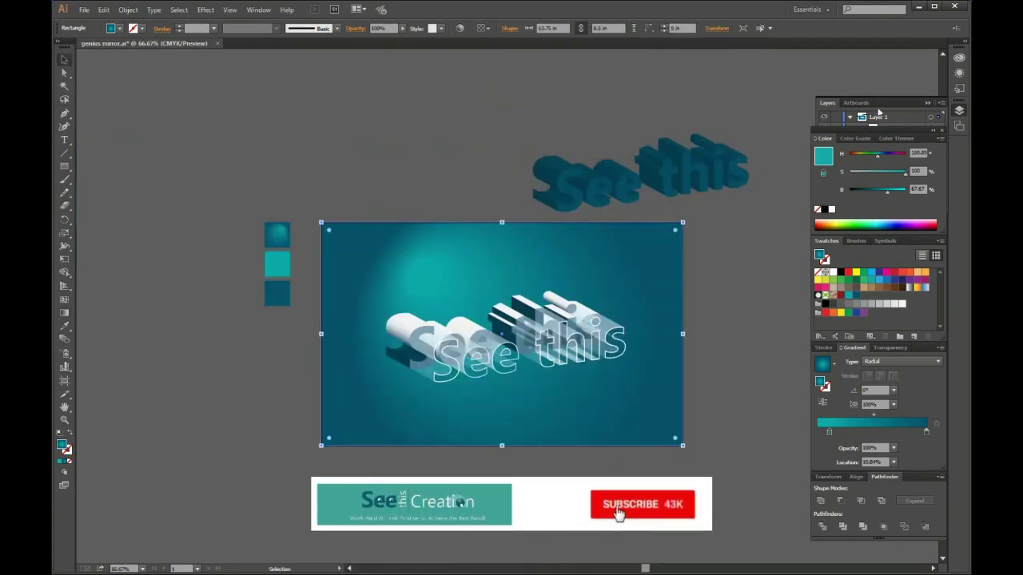
click(827, 102)
click(836, 151)
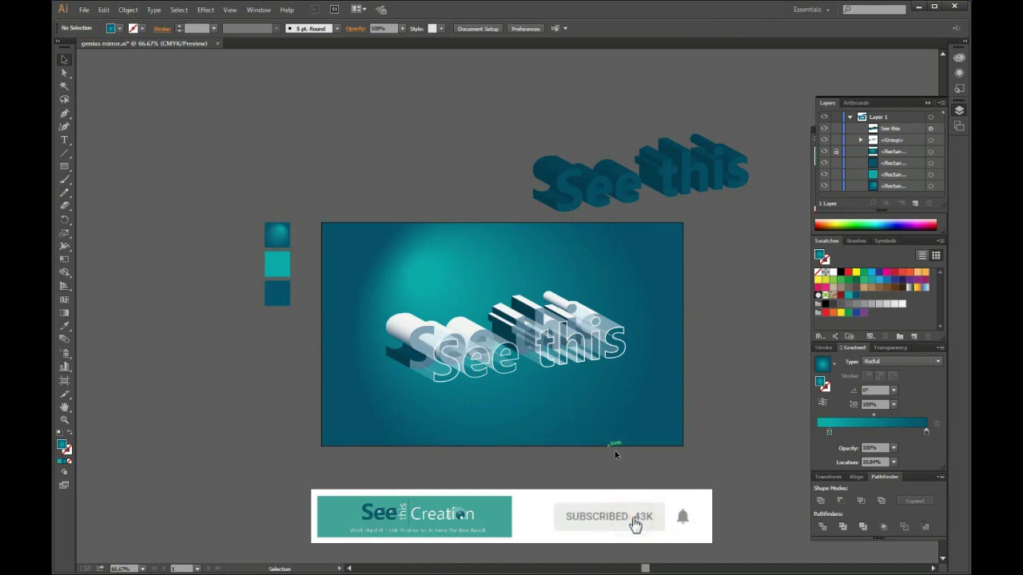
click(612, 318)
drag(613, 296, 611, 298)
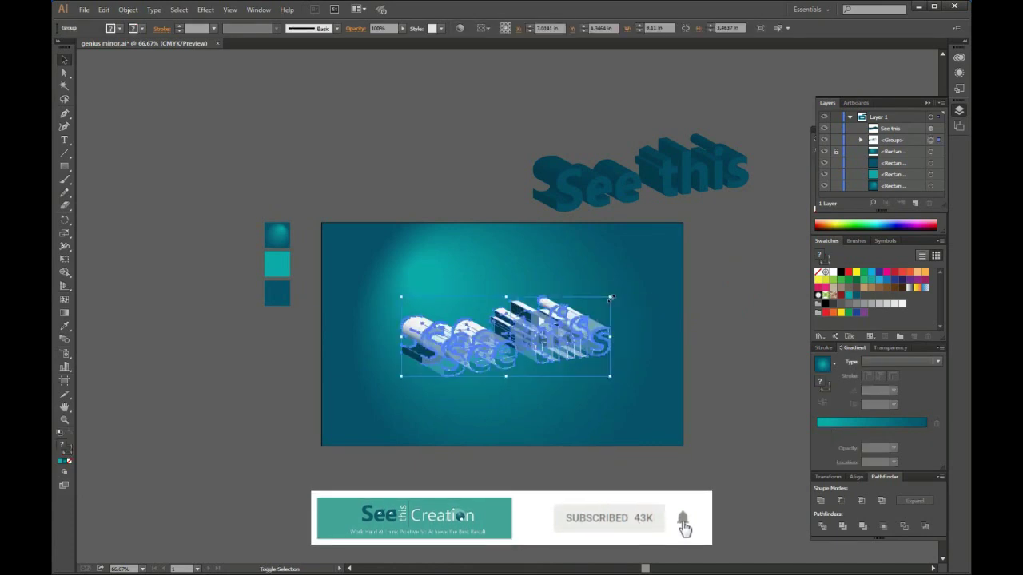
click(696, 359)
Step: Delete the spare 3D text and the three colour swatches beside the artboard
click(591, 196)
key(Delete)
drag(278, 355, 279, 356)
key(Delete)
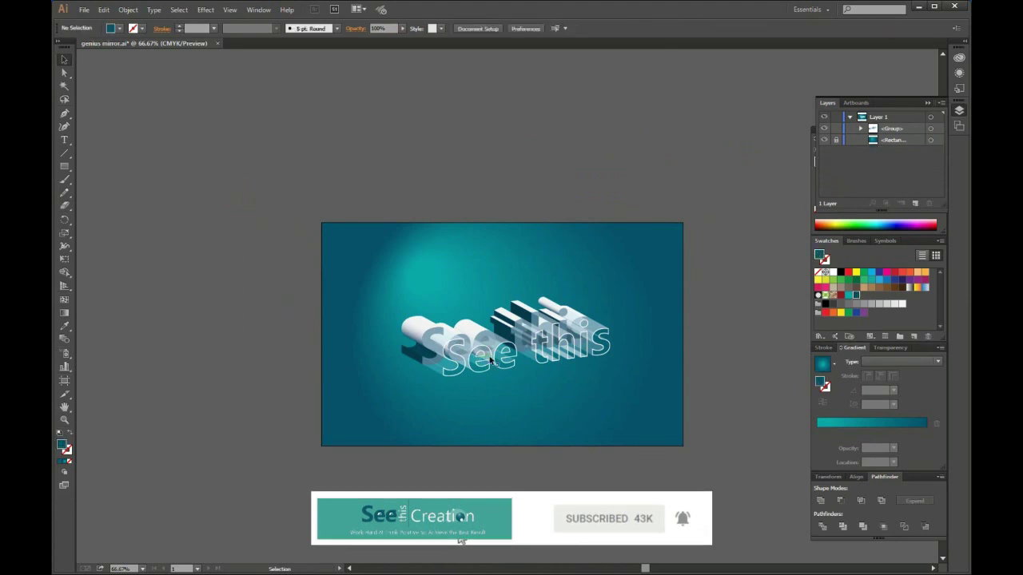
scroll(472, 330, up, 2)
scroll(472, 330, down, 1)
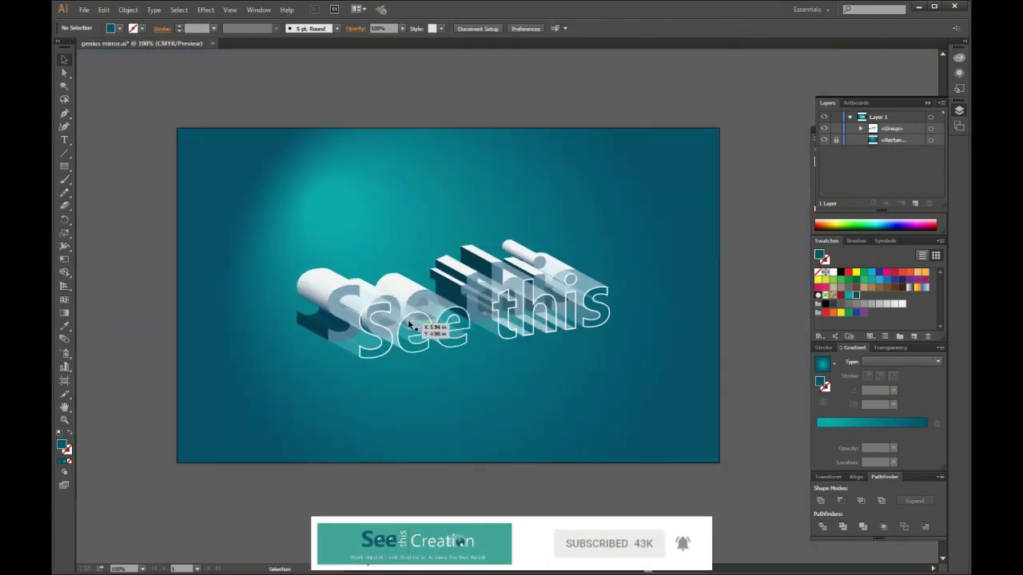
scroll(472, 330, up, 2)
scroll(442, 332, down, 1)
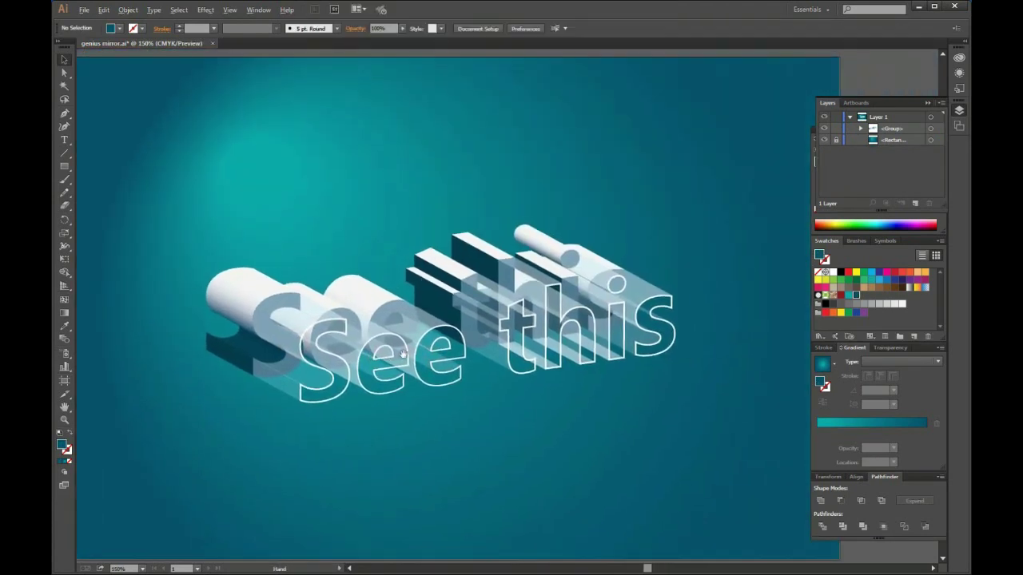
scroll(446, 331, down, 1)
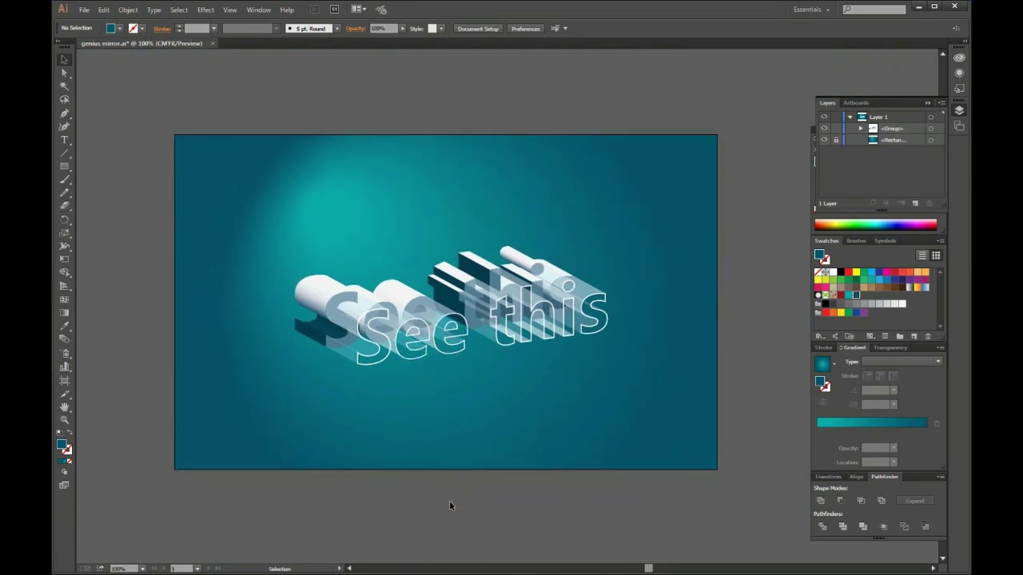